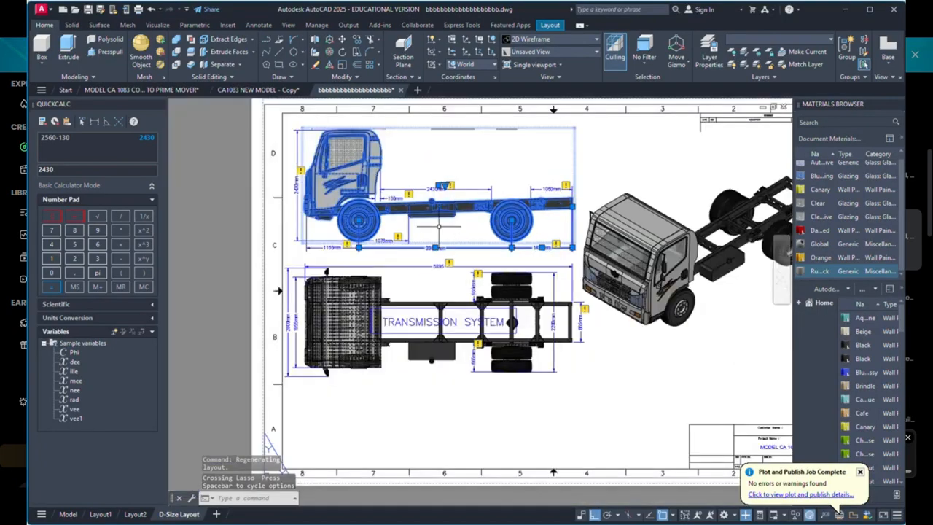
# Step: Clear the selection and examine the truck's dimensioned side, top and isometric views on the D-Size Layout sheet
pyautogui.press('Escape')
pyautogui.click(783, 268)
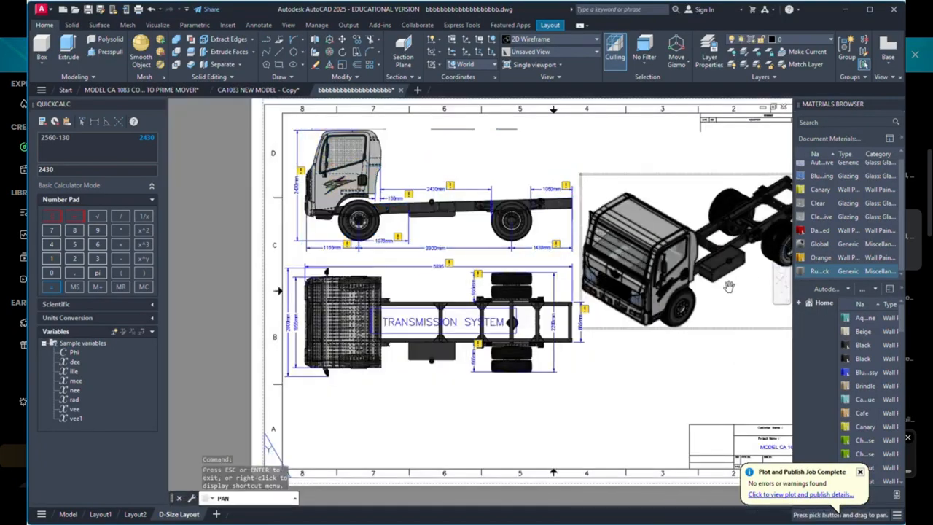
pyautogui.moveTo(680, 283); pyautogui.dragTo(615, 251)
pyautogui.scroll(-6, 613, 250)
pyautogui.scroll(8, 613, 247)
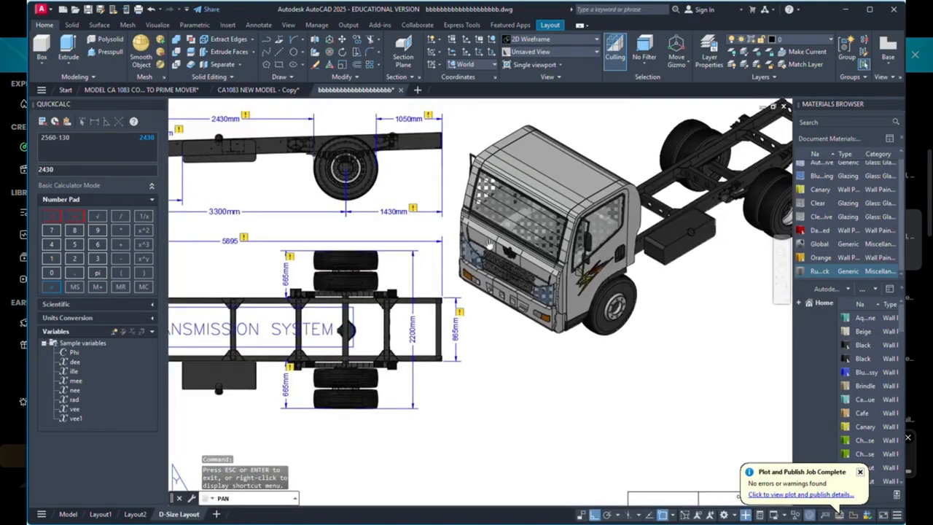
pyautogui.scroll(-5, 452, 222)
pyautogui.scroll(3, 452, 223)
pyautogui.scroll(-3, 452, 222)
pyautogui.scroll(4, 452, 225)
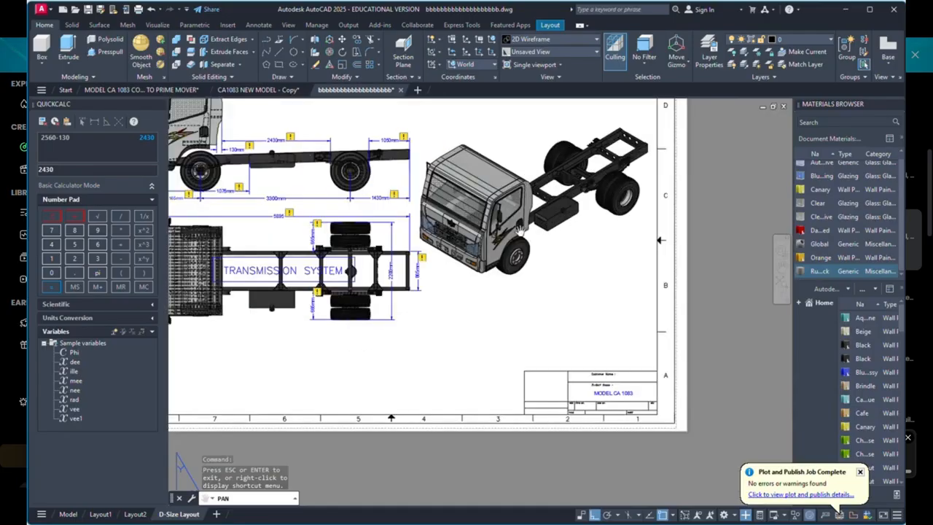
pyautogui.scroll(-4, 592, 286)
pyautogui.scroll(5, 592, 287)
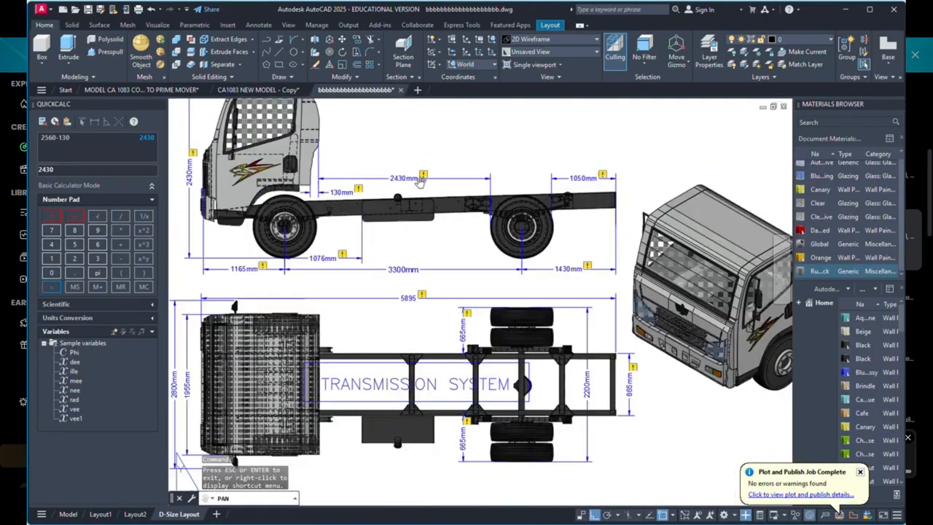
pyautogui.scroll(2, 393, 222)
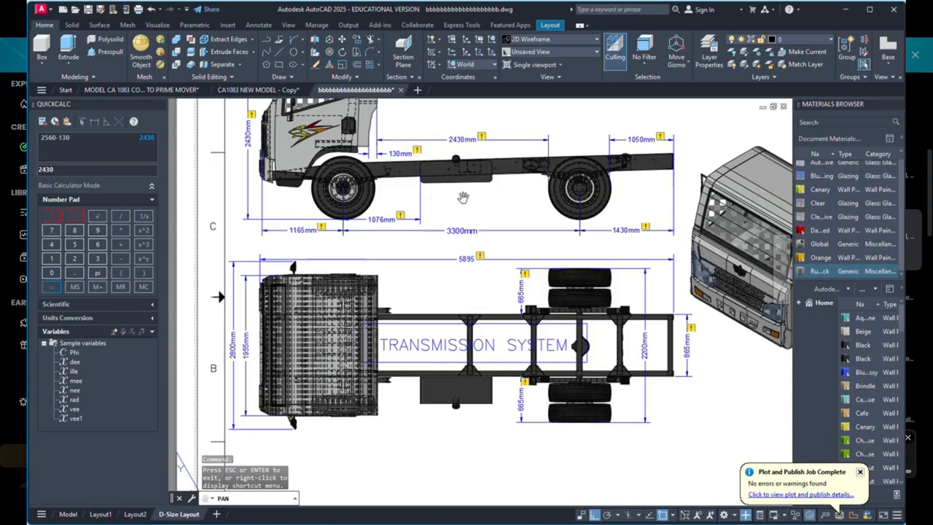
pyautogui.press('Escape')
pyautogui.scroll(-5, 439, 213)
pyautogui.scroll(4, 357, 341)
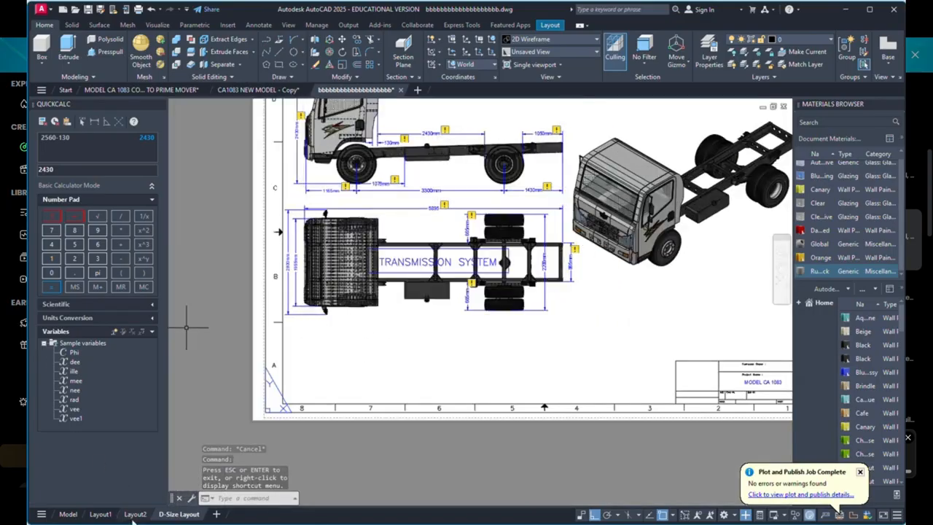
# Step: Switch to model space and orbit the truck to a rear three-quarter view showing the chassis behind the cab
pyautogui.click(77, 515)
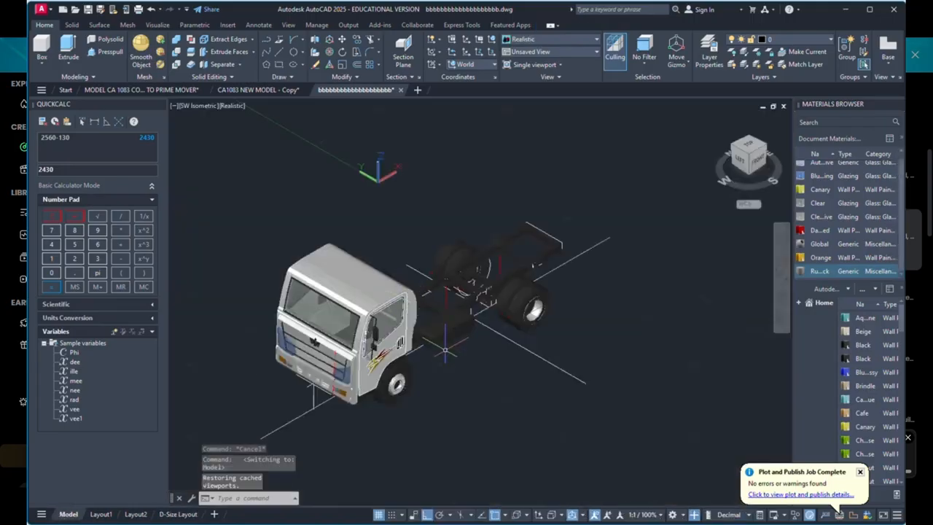
pyautogui.click(781, 294)
pyautogui.moveTo(656, 314); pyautogui.dragTo(320, 298)
pyautogui.scroll(-2, 432, 341)
pyautogui.moveTo(292, 328); pyautogui.dragTo(424, 345)
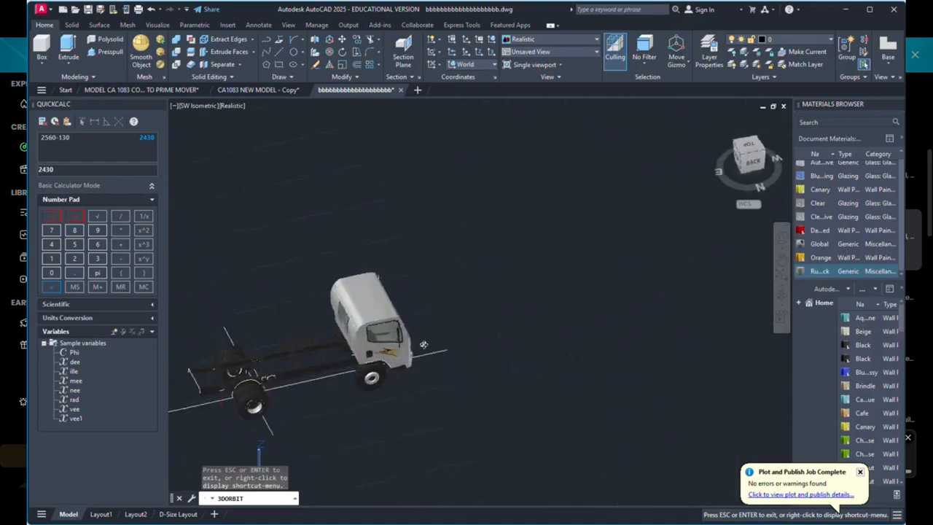
pyautogui.scroll(5, 290, 386)
pyautogui.moveTo(361, 371); pyautogui.dragTo(354, 194)
pyautogui.rightClick(354, 194)
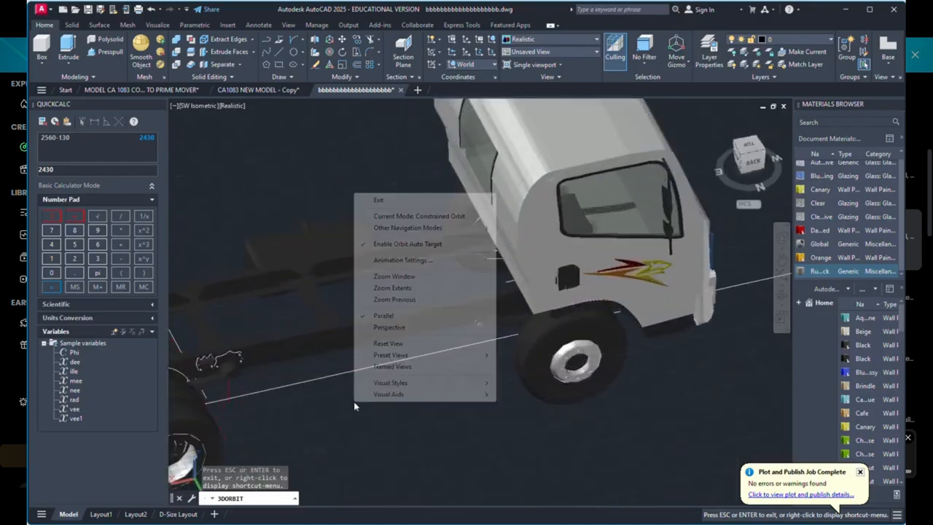
pyautogui.click(379, 200)
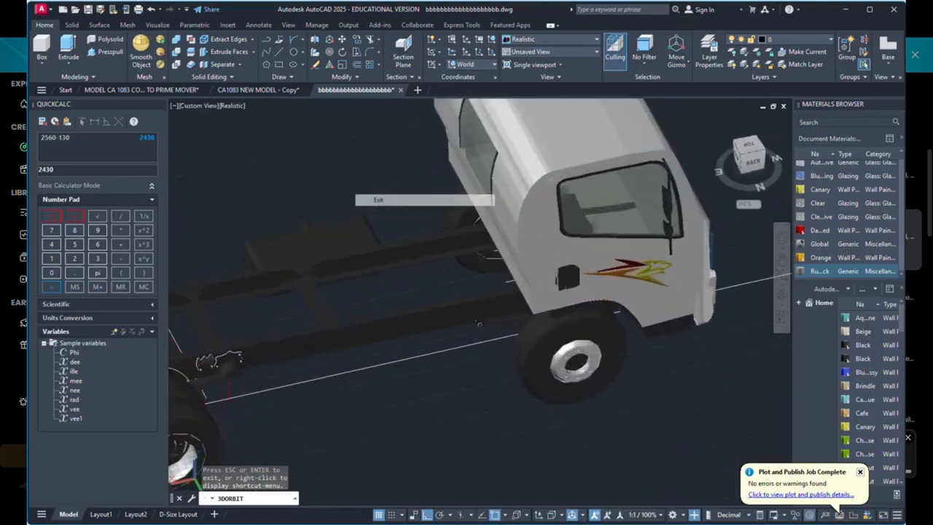
# Step: Draw a rectangle with one side about 400 mm in the empty area beside the truck's chassis
pyautogui.click(280, 66)
pyautogui.scroll(-3, 370, 221)
pyautogui.scroll(5, 354, 229)
pyautogui.click(281, 218)
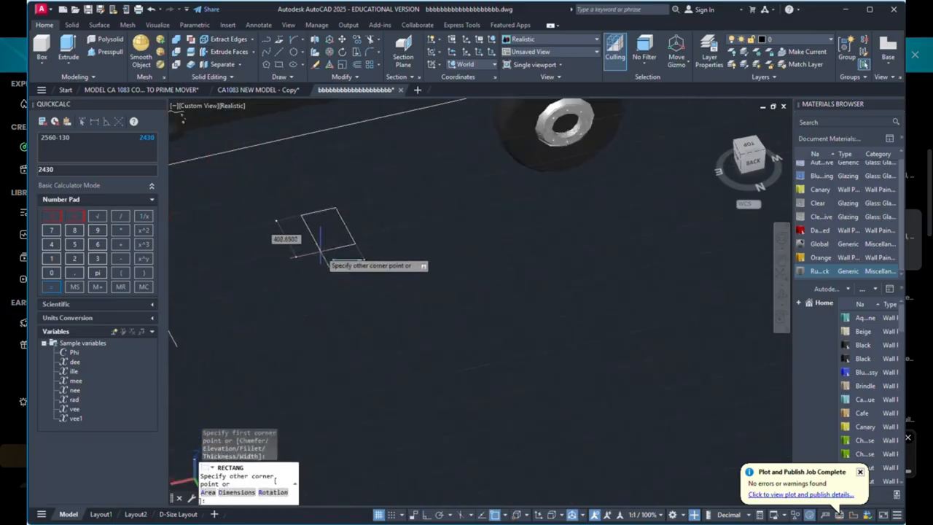
pyautogui.click(320, 252)
# Step: Extrude the new rectangle upward into a low solid box
pyautogui.scroll(3, 342, 226)
pyautogui.click(370, 207)
pyautogui.click(326, 232)
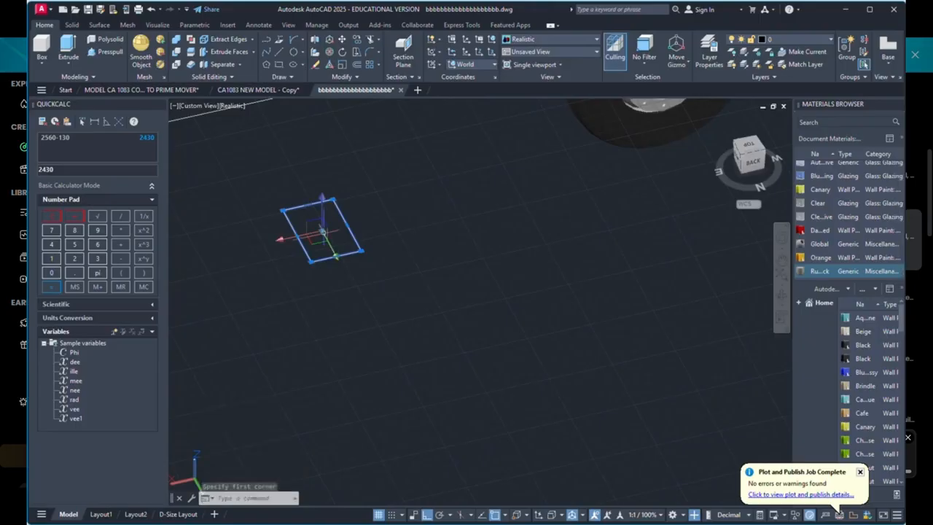
pyautogui.click(67, 51)
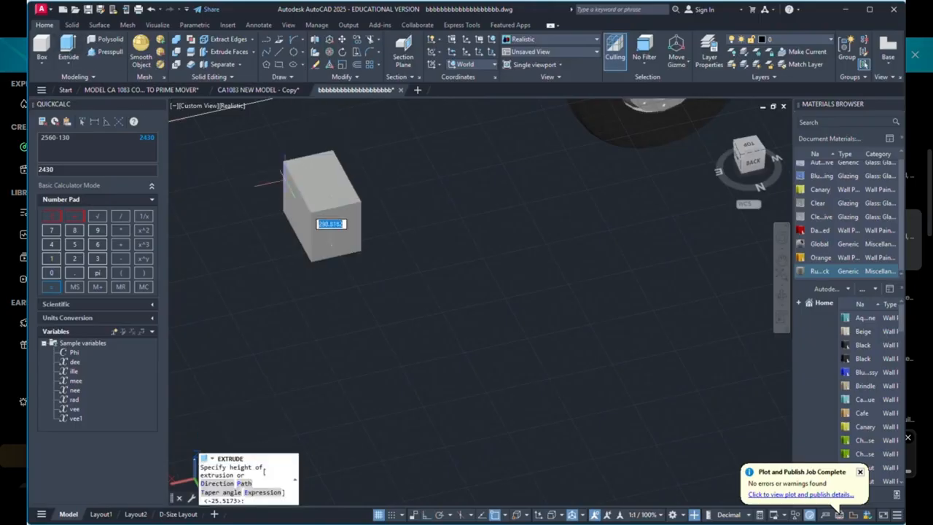
pyautogui.click(360, 199)
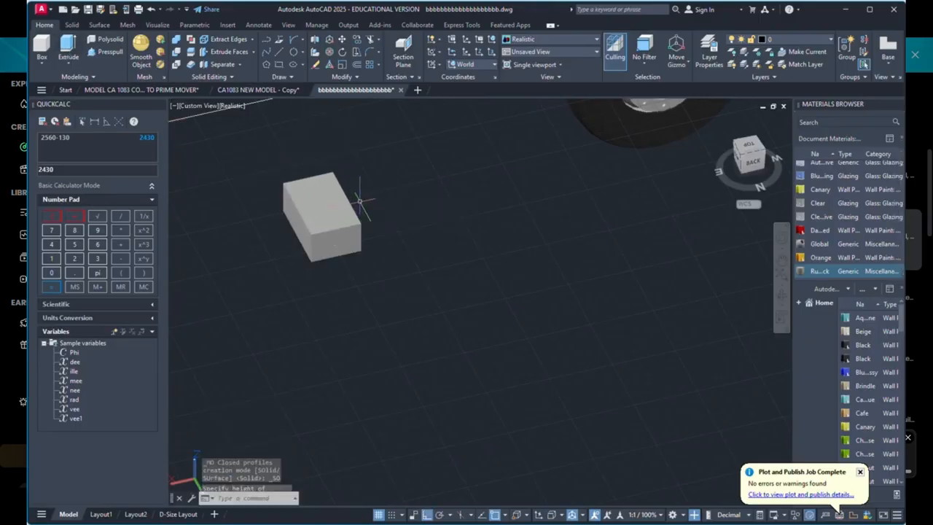
# Step: Copy the box by its upper front corner onto the far side rail of the chassis, just behind the cab
pyautogui.scroll(3, 332, 219)
pyautogui.click(331, 212)
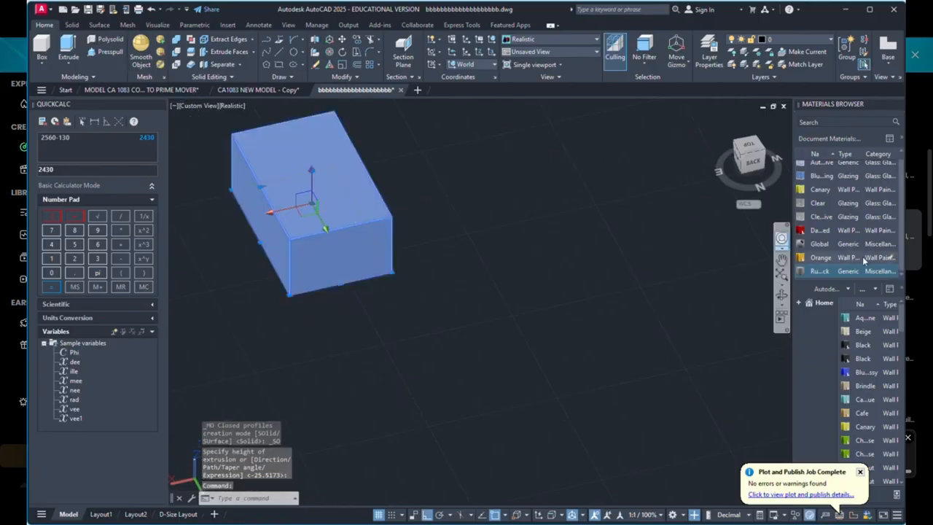
pyautogui.click(552, 261)
pyautogui.click(381, 269)
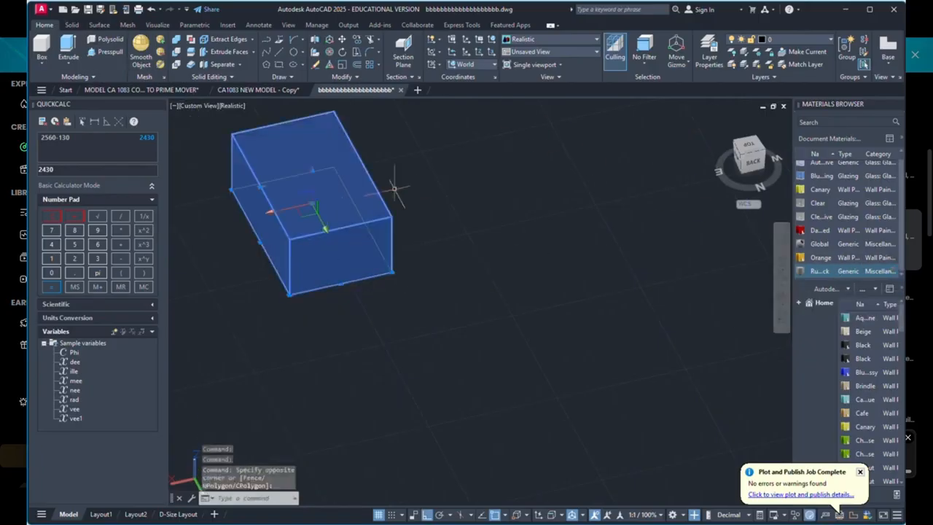
pyautogui.rightClick(397, 192)
pyautogui.click(431, 274)
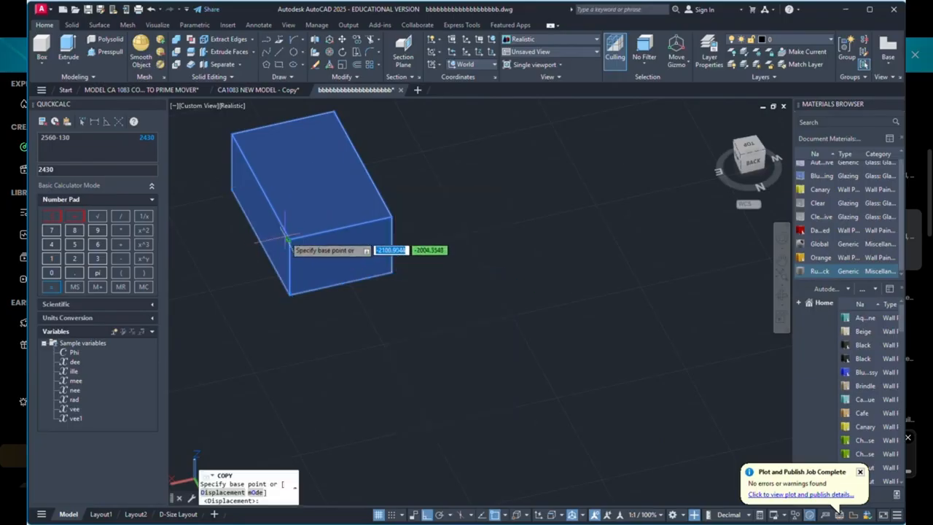
pyautogui.click(287, 239)
pyautogui.scroll(-6, 379, 310)
pyautogui.scroll(8, 372, 293)
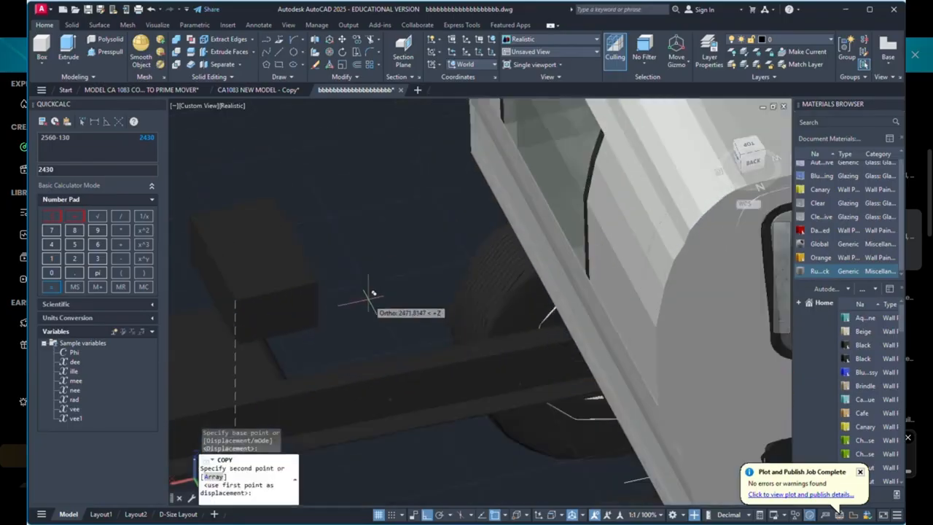
pyautogui.scroll(4, 370, 299)
pyautogui.scroll(-8, 370, 215)
pyautogui.scroll(7, 302, 292)
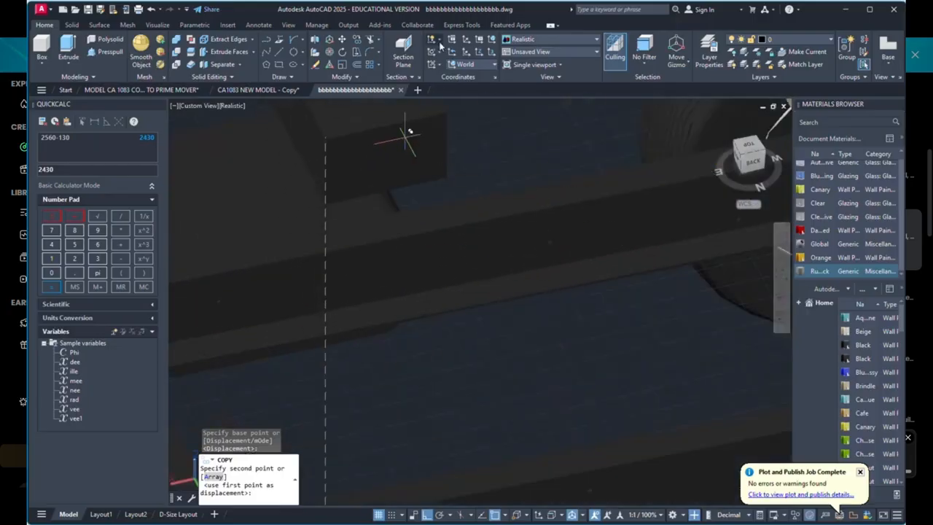
pyautogui.scroll(-3, 365, 164)
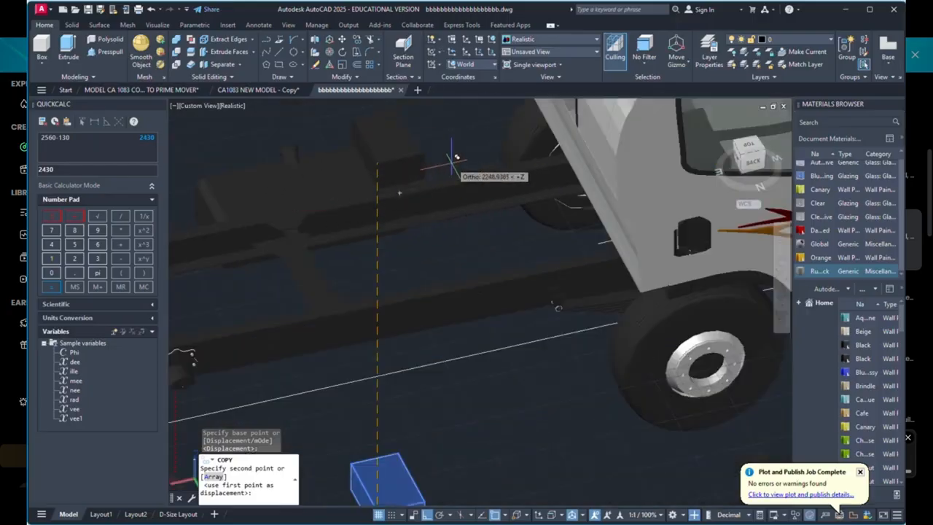
pyautogui.click(440, 180)
pyautogui.scroll(-4, 414, 205)
pyautogui.rightClick(435, 185)
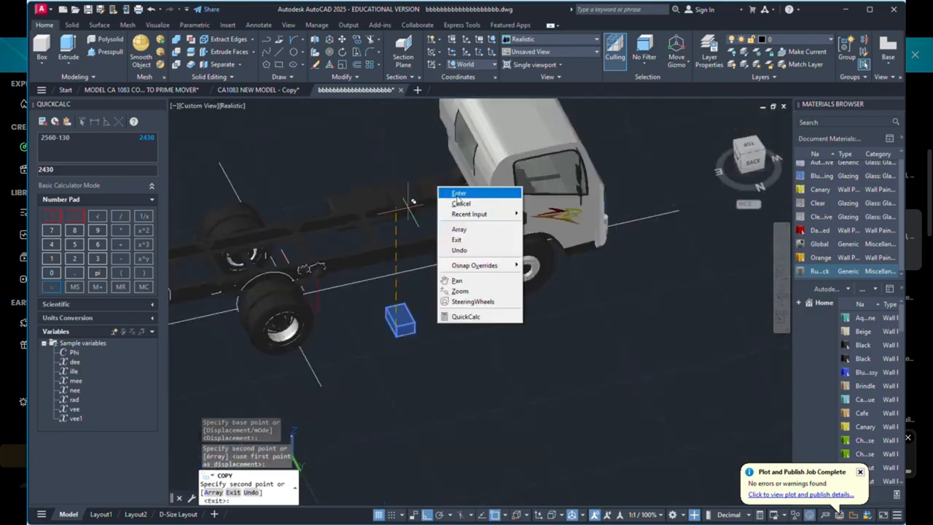
pyautogui.click(459, 195)
# Step: Delete the original box left in the empty area beside the truck
pyautogui.scroll(1, 423, 217)
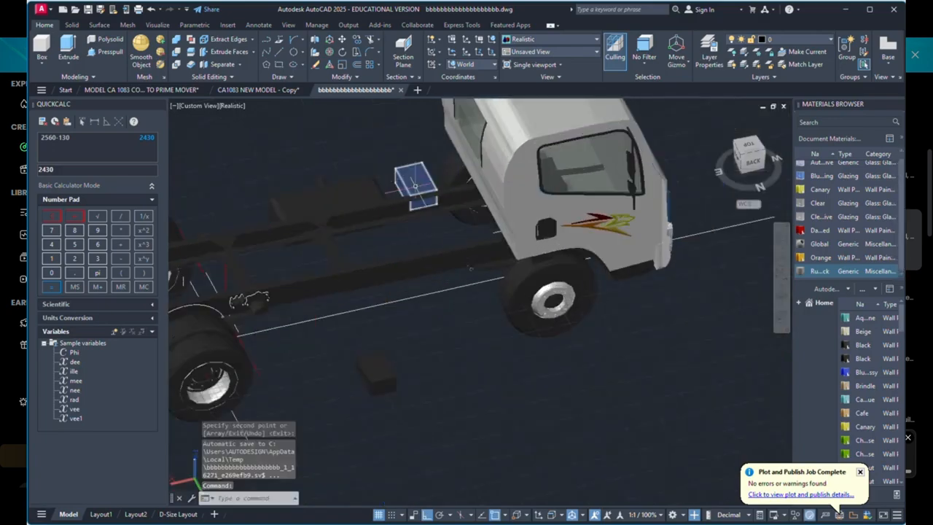
pyautogui.click(387, 358)
pyautogui.press('Delete')
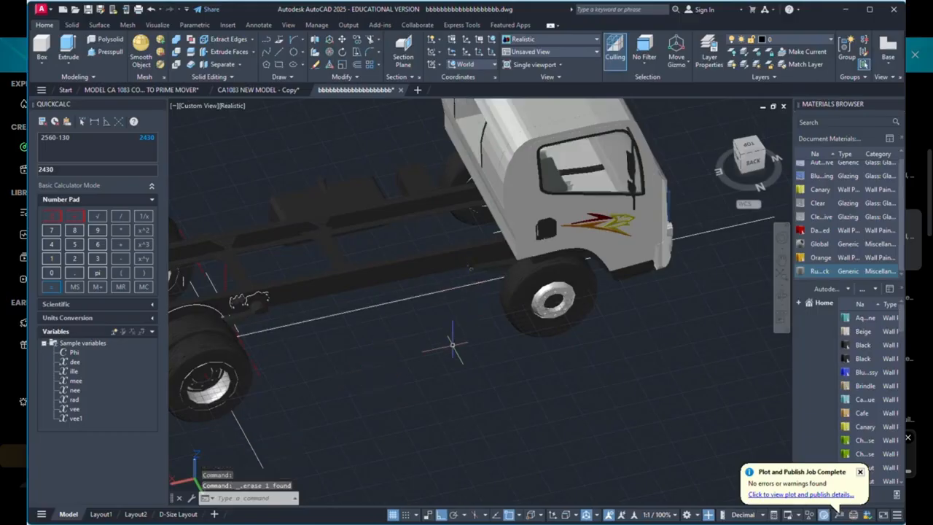
# Step: Orbit to the opposite side of the truck and move the copied box slightly along the frame toward the rear
pyautogui.click(782, 295)
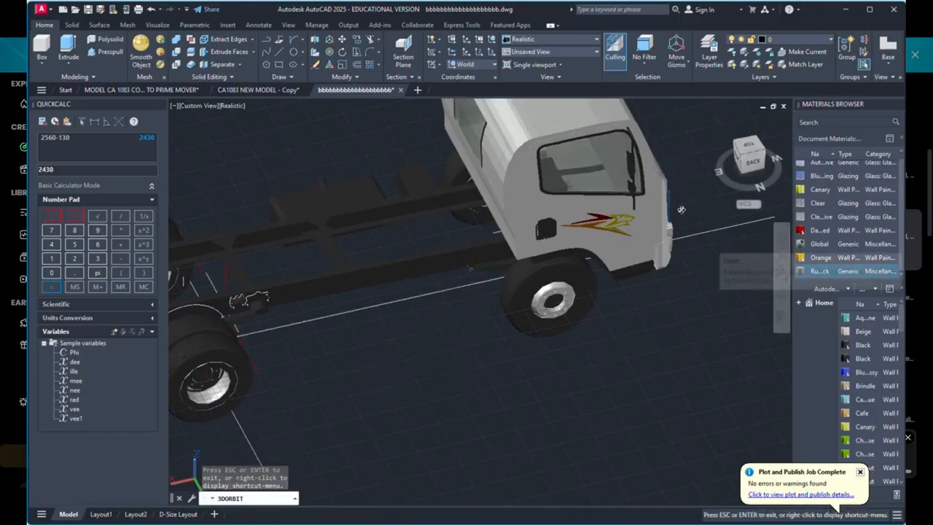
pyautogui.moveTo(679, 207); pyautogui.dragTo(338, 266)
pyautogui.scroll(5, 508, 222)
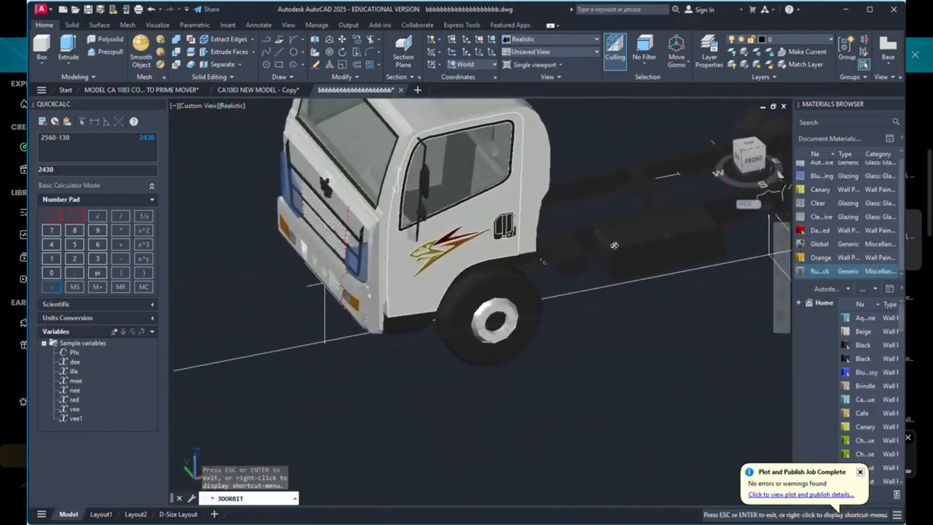
pyautogui.scroll(2, 536, 244)
pyautogui.press('Escape')
pyautogui.click(541, 252)
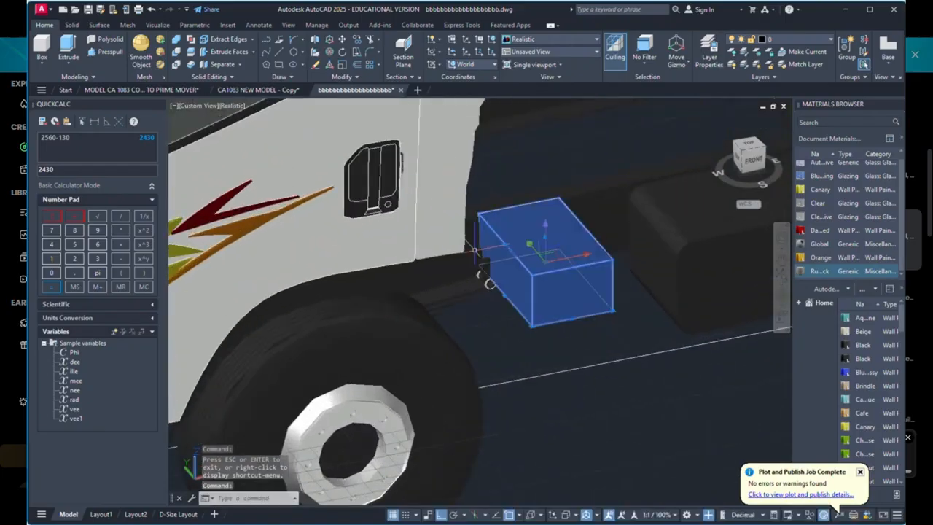
pyautogui.scroll(-4, 478, 244)
pyautogui.scroll(3, 495, 274)
pyautogui.rightClick(532, 358)
pyautogui.click(557, 180)
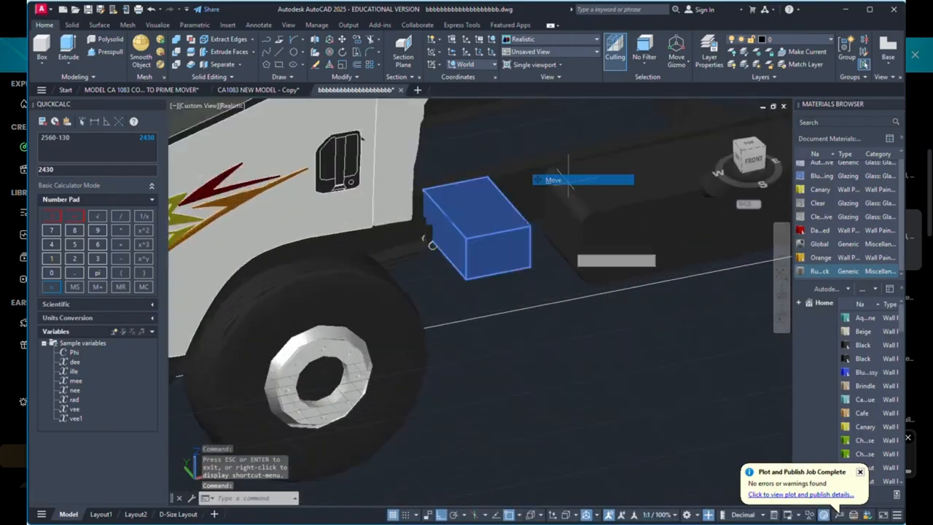
pyautogui.click(574, 328)
pyautogui.click(581, 328)
# Step: Move the box behind the cab a little further rearward along the chassis rail
pyautogui.scroll(3, 525, 223)
pyautogui.click(524, 223)
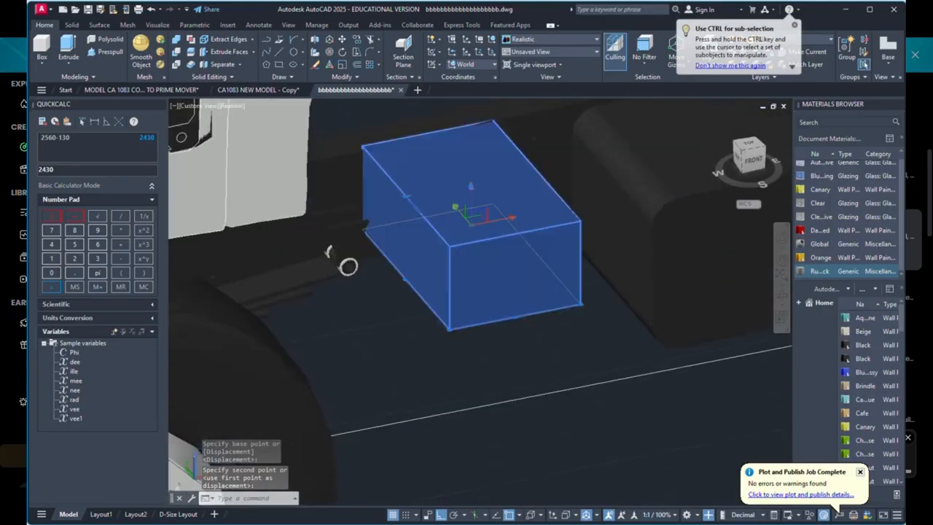
pyautogui.scroll(-4, 412, 212)
pyautogui.rightClick(495, 321)
pyautogui.click(525, 146)
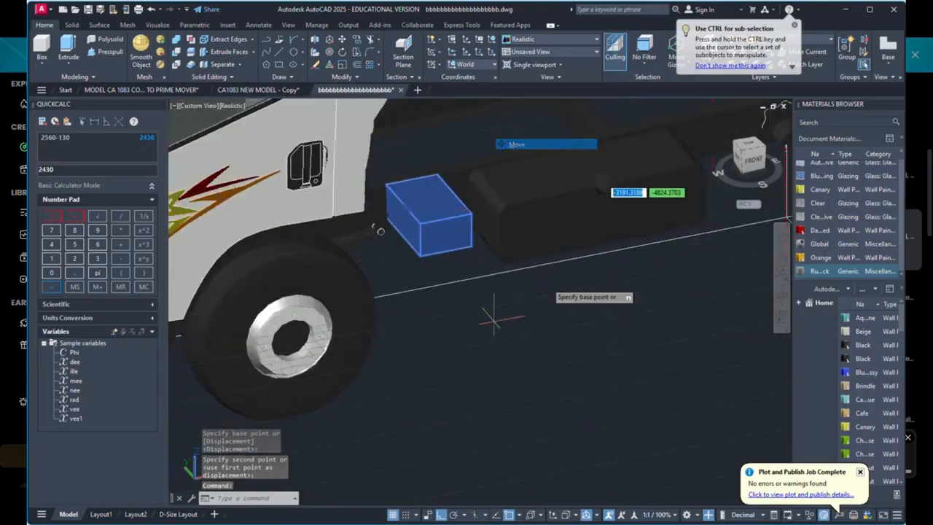
pyautogui.click(548, 327)
pyautogui.click(552, 328)
# Step: In the Top view, copy the box a short distance rearward along the rail so that the copy overlaps the original
pyautogui.scroll(3, 457, 190)
pyautogui.scroll(-4, 456, 297)
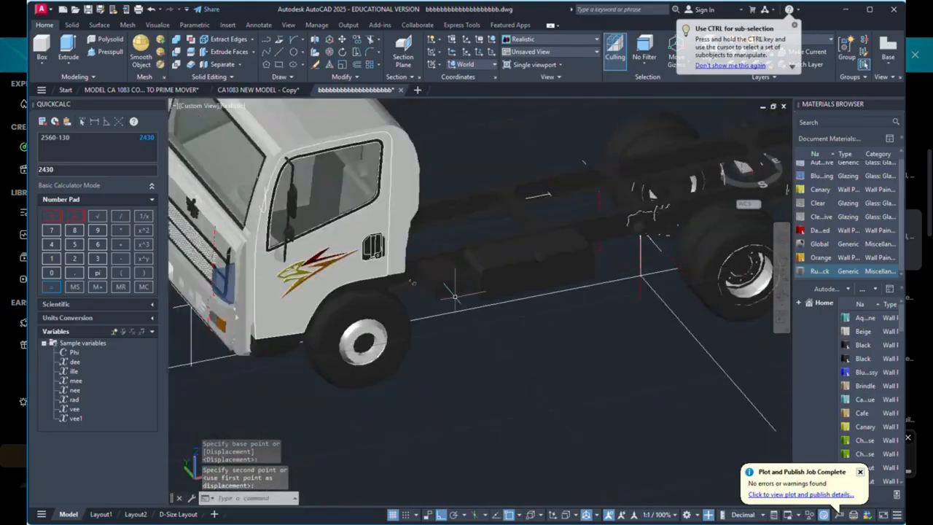
pyautogui.scroll(3, 459, 261)
pyautogui.click(450, 273)
pyautogui.click(751, 148)
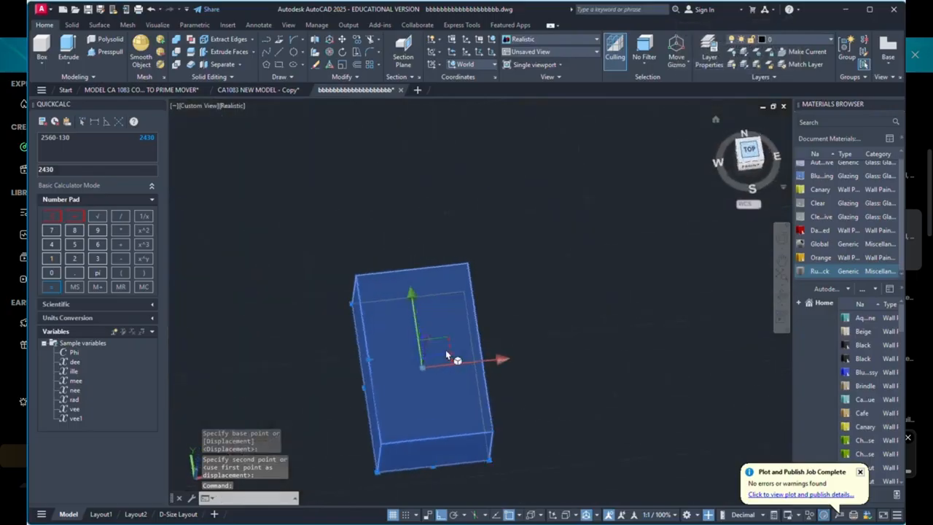
pyautogui.scroll(2, 469, 236)
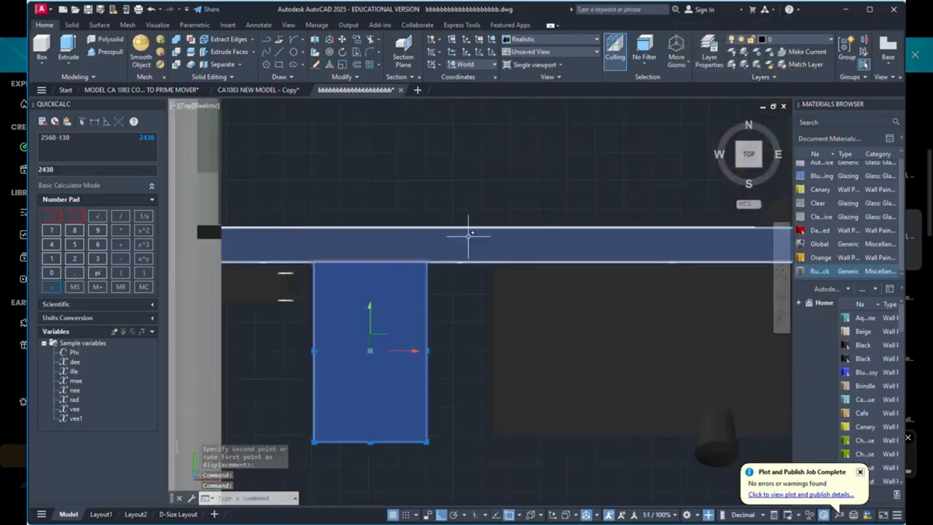
pyautogui.rightClick(463, 165)
pyautogui.click(503, 253)
pyautogui.click(489, 186)
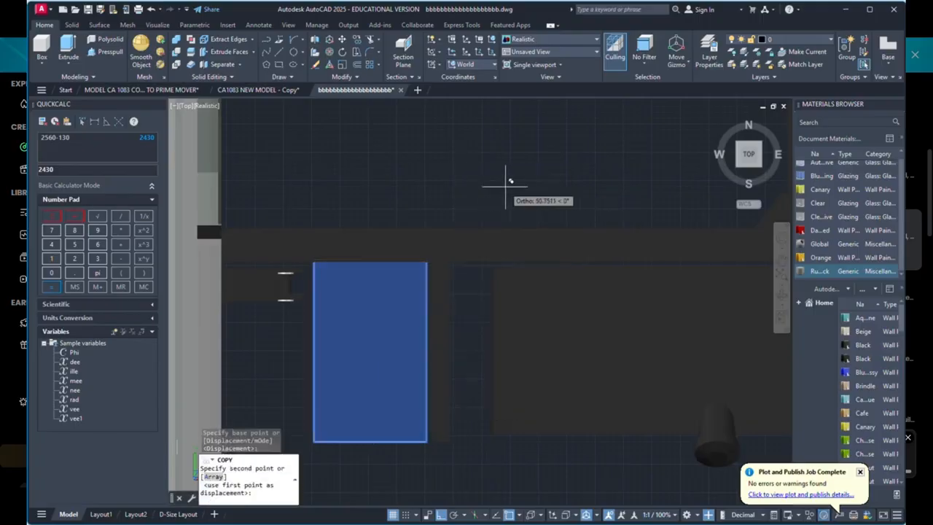
pyautogui.click(513, 186)
pyautogui.rightClick(496, 135)
pyautogui.click(522, 143)
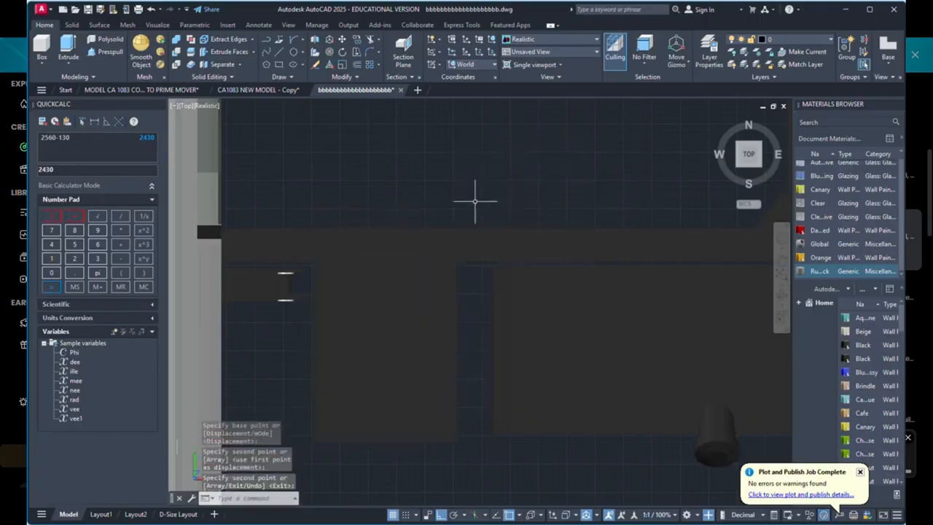
pyautogui.scroll(-6, 467, 183)
pyautogui.scroll(2, 441, 237)
pyautogui.scroll(5, 459, 288)
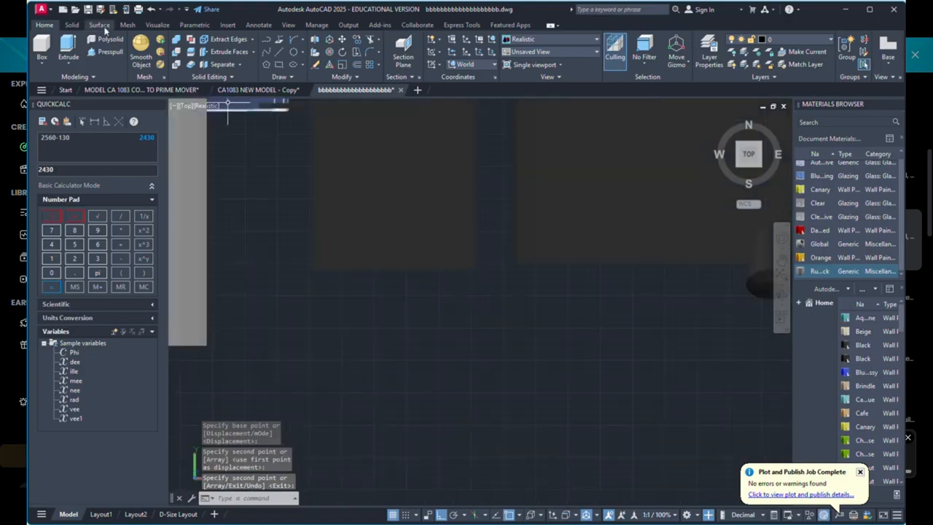
# Step: Slice both overlapping boxes straight across near their outer ends, keeping both sides, and delete the narrow cut-off pieces
pyautogui.click(190, 56)
pyautogui.click(411, 213)
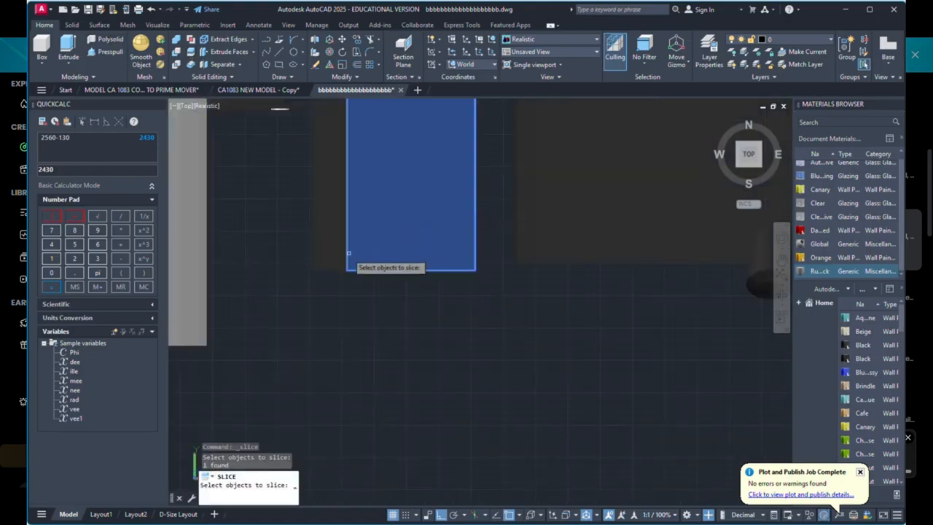
pyautogui.click(408, 234)
pyautogui.rightClick(487, 253)
pyautogui.click(489, 245)
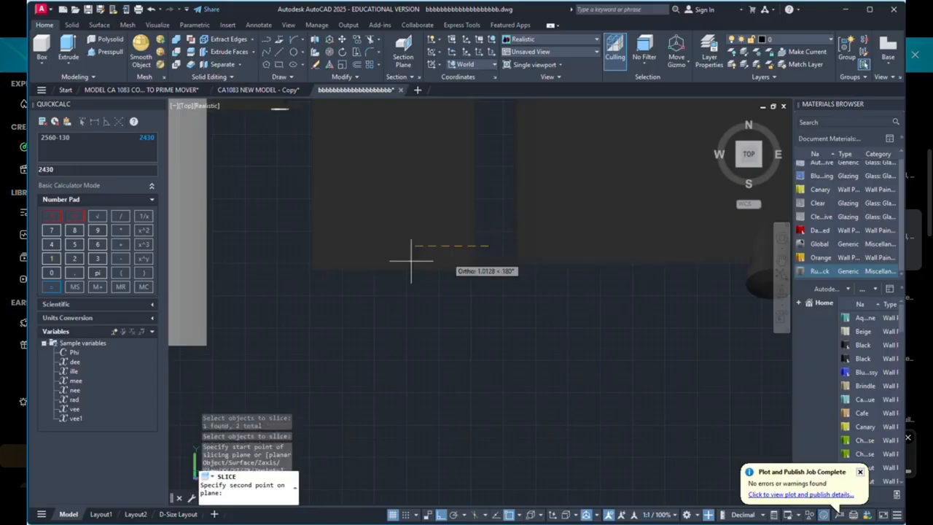
pyautogui.click(300, 251)
pyautogui.rightClick(300, 251)
pyautogui.click(315, 256)
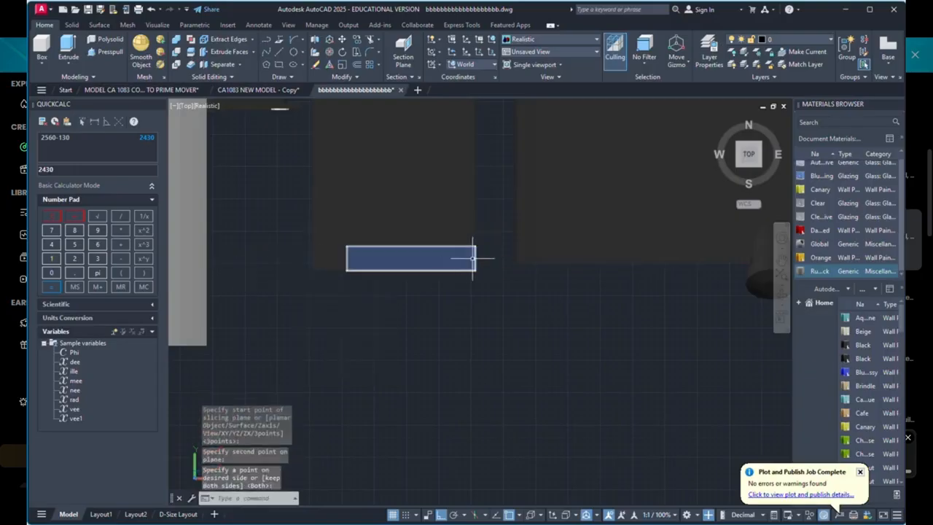
pyautogui.moveTo(483, 262); pyautogui.dragTo(295, 295)
pyautogui.press('Delete')
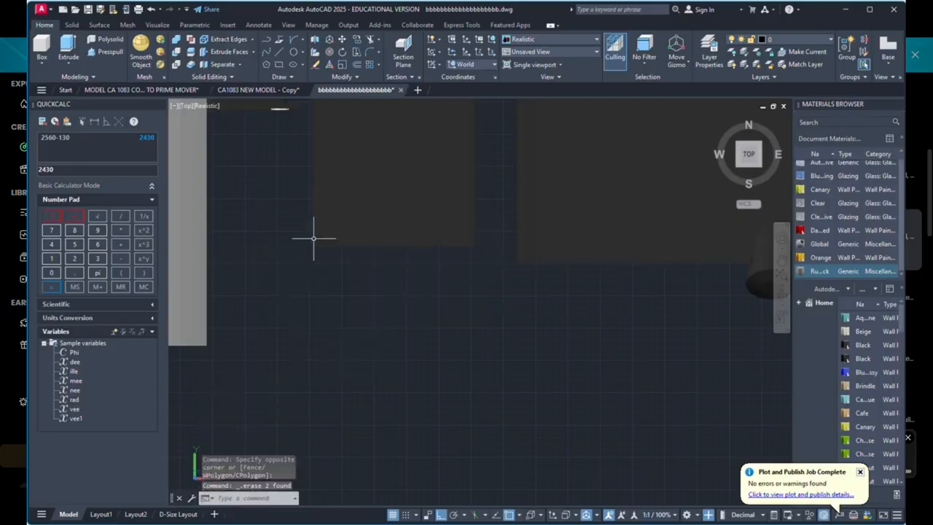
# Step: Union the two overlapping boxes behind the cab into a single solid
pyautogui.click(176, 39)
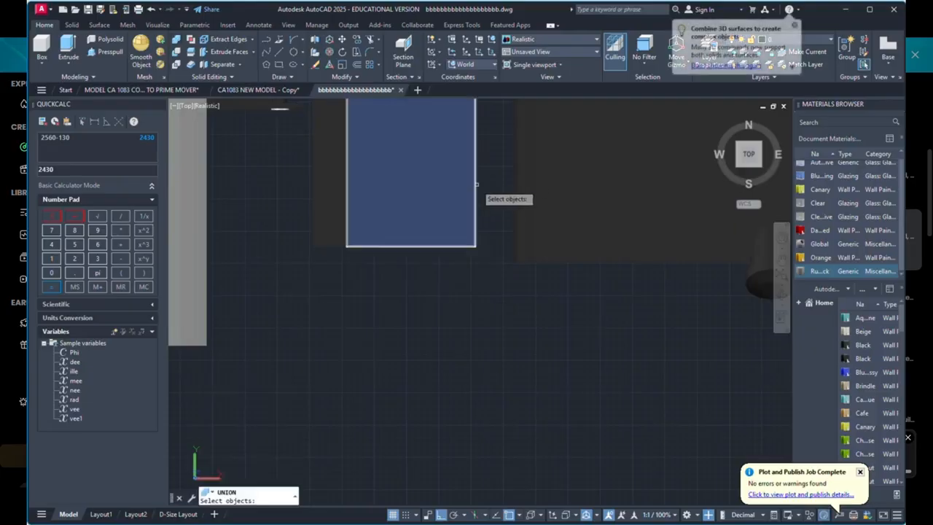
pyautogui.click(484, 182)
pyautogui.click(332, 279)
pyautogui.press('Return')
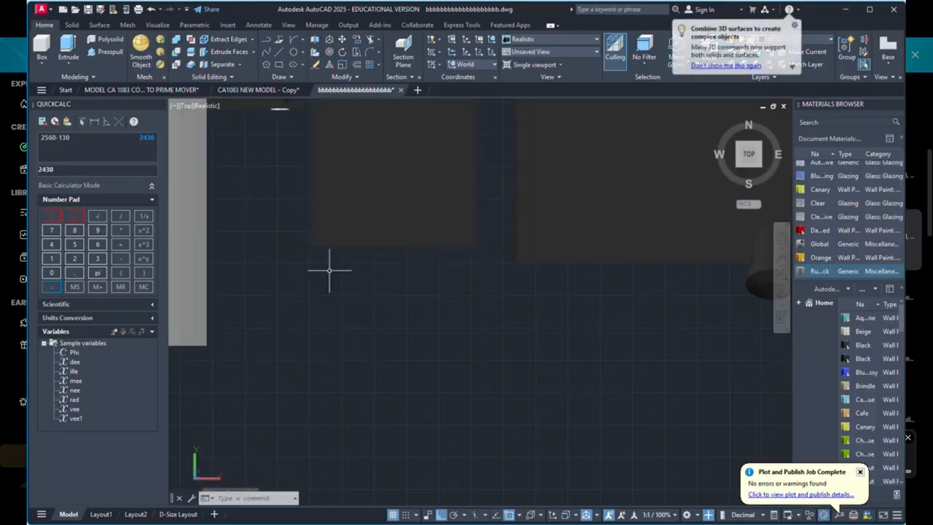
# Step: Orbit around the truck and examine the merged box and the chassis from both the side and the rear
pyautogui.click(782, 300)
pyautogui.moveTo(430, 343); pyautogui.dragTo(389, 340)
pyautogui.scroll(-5, 411, 255)
pyautogui.scroll(5, 408, 281)
pyautogui.scroll(-2, 390, 341)
pyautogui.scroll(2, 368, 304)
pyautogui.moveTo(369, 301); pyautogui.dragTo(447, 287)
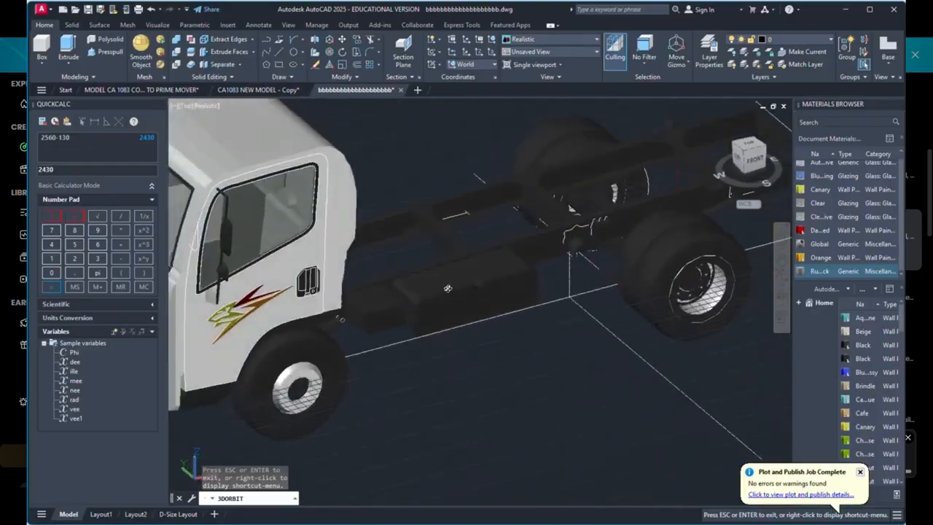
pyautogui.scroll(-3, 458, 296)
pyautogui.moveTo(473, 319); pyautogui.dragTo(383, 304)
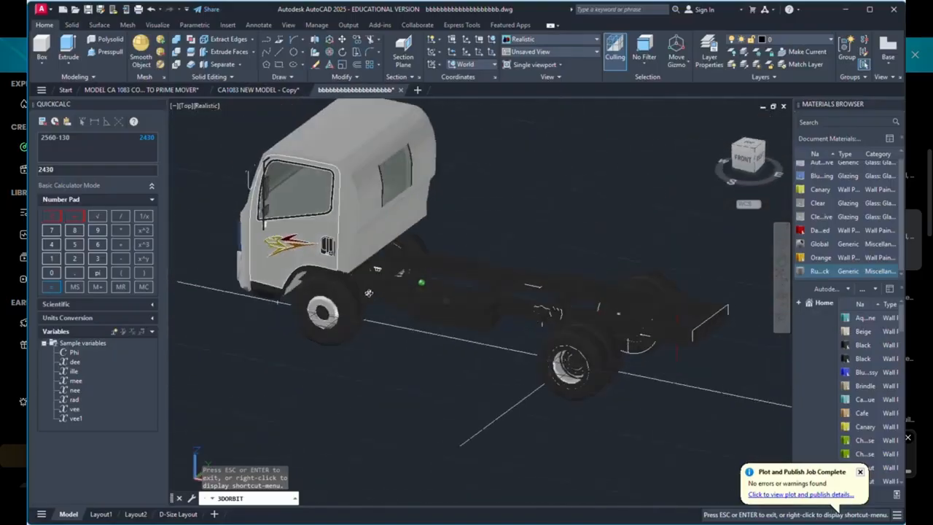
pyautogui.scroll(3, 533, 329)
pyautogui.scroll(1, 533, 330)
pyautogui.moveTo(689, 297); pyautogui.dragTo(538, 328)
pyautogui.moveTo(360, 272); pyautogui.dragTo(610, 293)
pyautogui.moveTo(528, 287); pyautogui.dragTo(494, 270)
pyautogui.scroll(-4, 459, 294)
pyautogui.moveTo(583, 219); pyautogui.dragTo(647, 190)
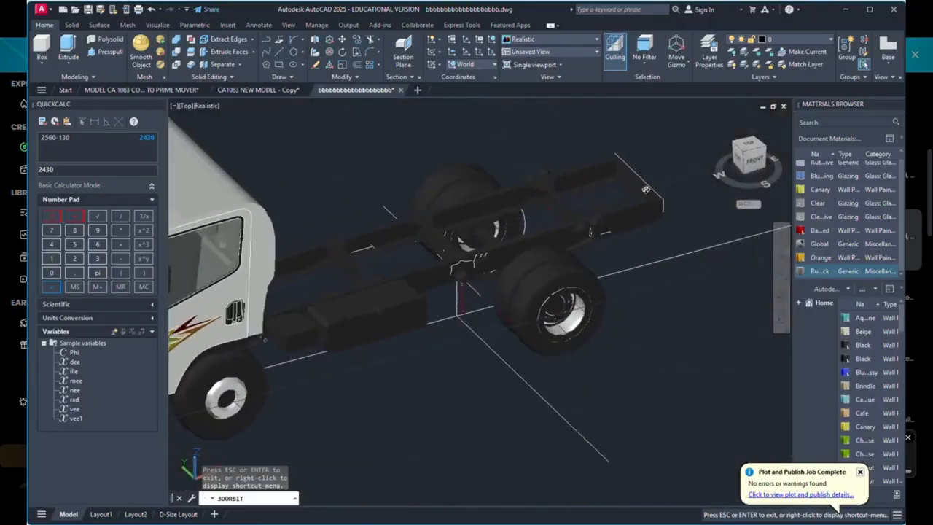
pyautogui.rightClick(536, 216)
pyautogui.click(559, 222)
# Step: Delete the red dashed vertical line in the frame opening ahead of the rear axle
pyautogui.scroll(6, 343, 299)
pyautogui.click(342, 308)
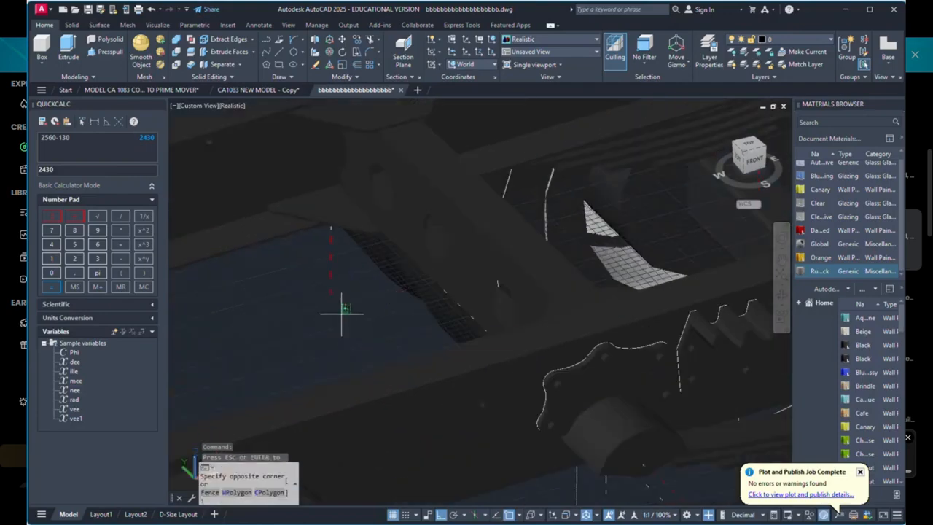
pyautogui.click(323, 333)
pyautogui.press('Delete')
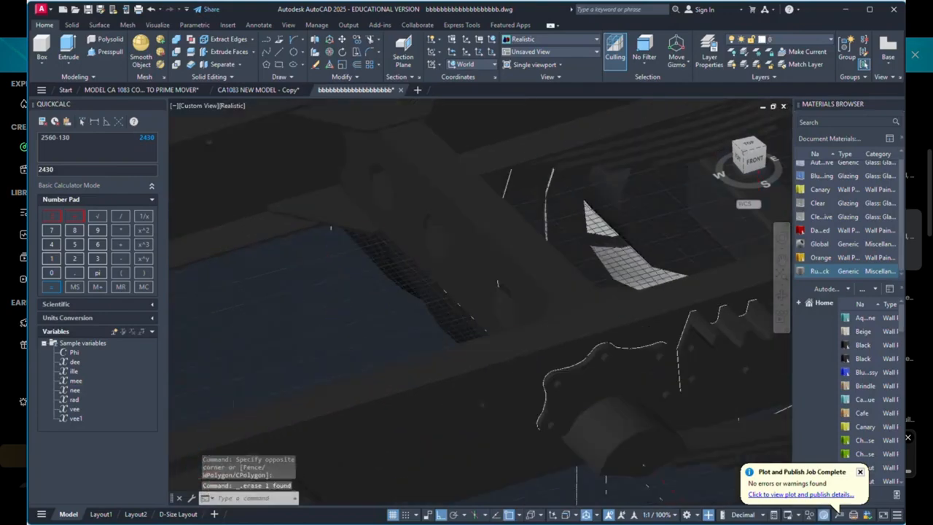
# Step: Delete the vertical and diagonal construction lines beneath the chassis, just ahead of the near rear wheel
pyautogui.scroll(-5, 376, 276)
pyautogui.scroll(6, 387, 287)
pyautogui.click(422, 297)
pyautogui.click(404, 309)
pyautogui.press('Delete')
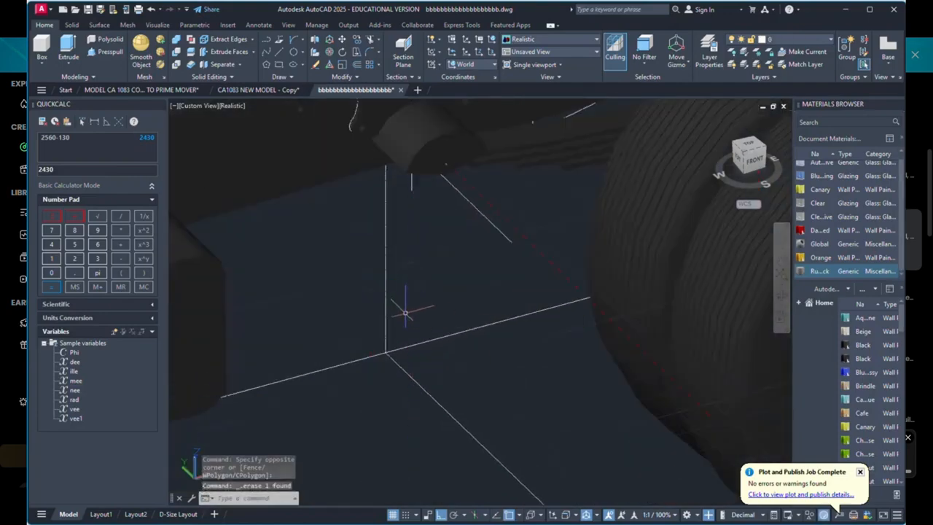
pyautogui.click(405, 308)
pyautogui.click(381, 316)
pyautogui.scroll(-5, 385, 292)
pyautogui.press('Delete')
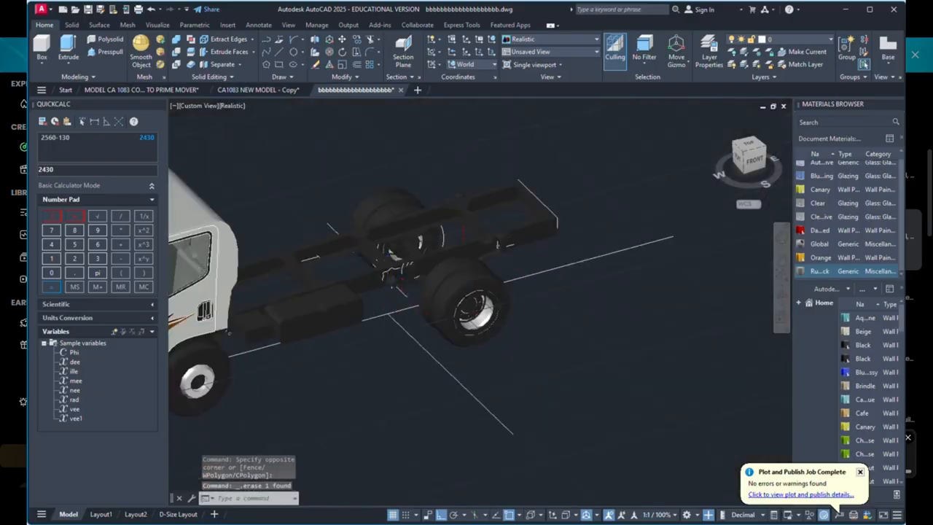
pyautogui.scroll(5, 456, 295)
pyautogui.scroll(-5, 419, 318)
pyautogui.scroll(3, 430, 298)
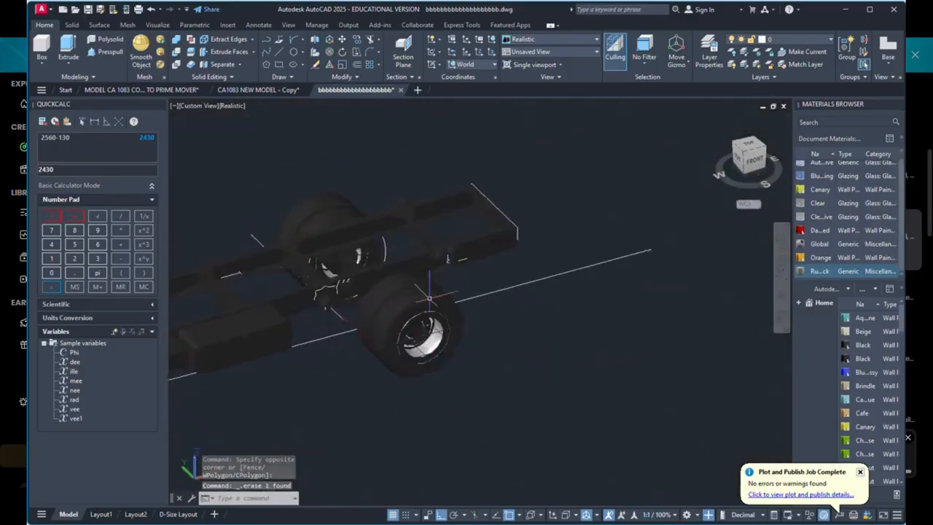
# Step: Delete the stray vertical lines at the rear corner of the near chassis rail
pyautogui.scroll(5, 525, 226)
pyautogui.click(592, 290)
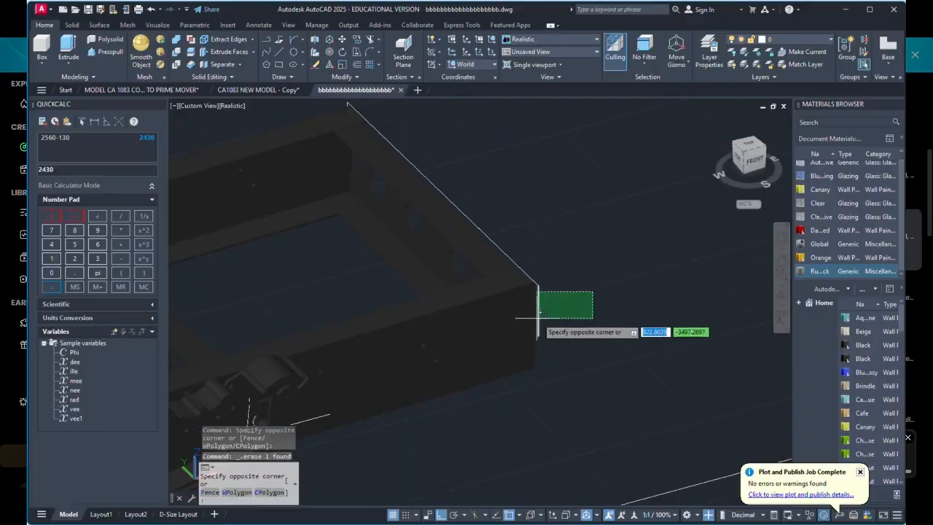
pyautogui.click(537, 323)
pyautogui.scroll(5, 532, 285)
pyautogui.click(589, 256)
pyautogui.click(550, 319)
pyautogui.press('Delete')
pyautogui.scroll(-9, 569, 256)
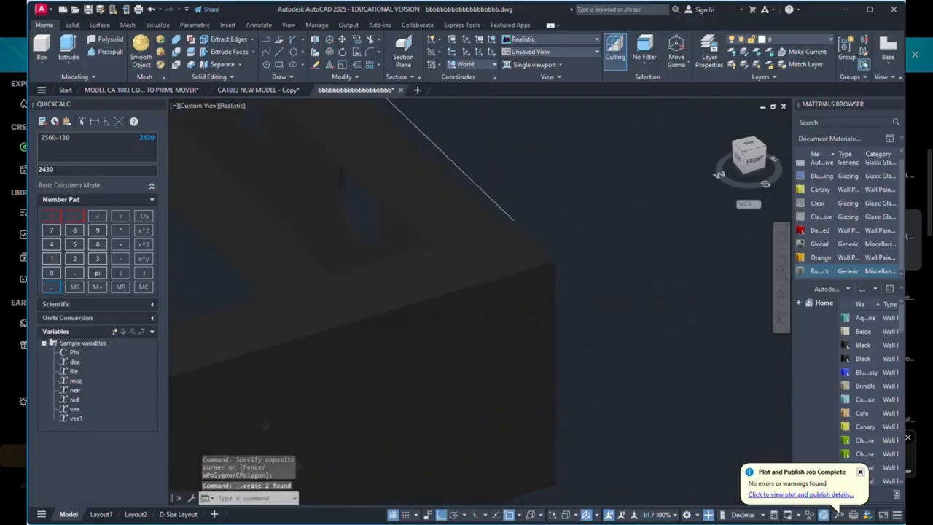
# Step: Delete the construction line running across the rear end of the frame
pyautogui.scroll(5, 560, 268)
pyautogui.click(558, 173)
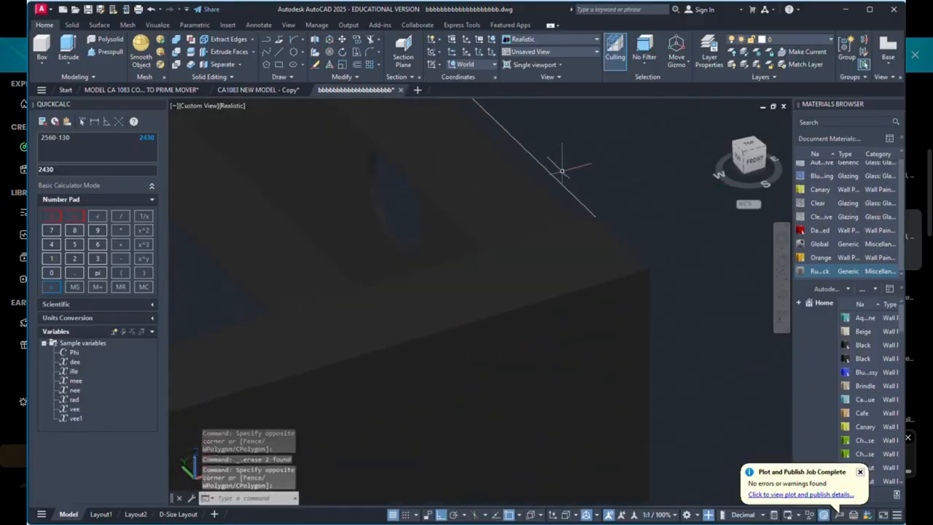
pyautogui.click(552, 182)
pyautogui.press('Delete')
pyautogui.scroll(-8, 552, 190)
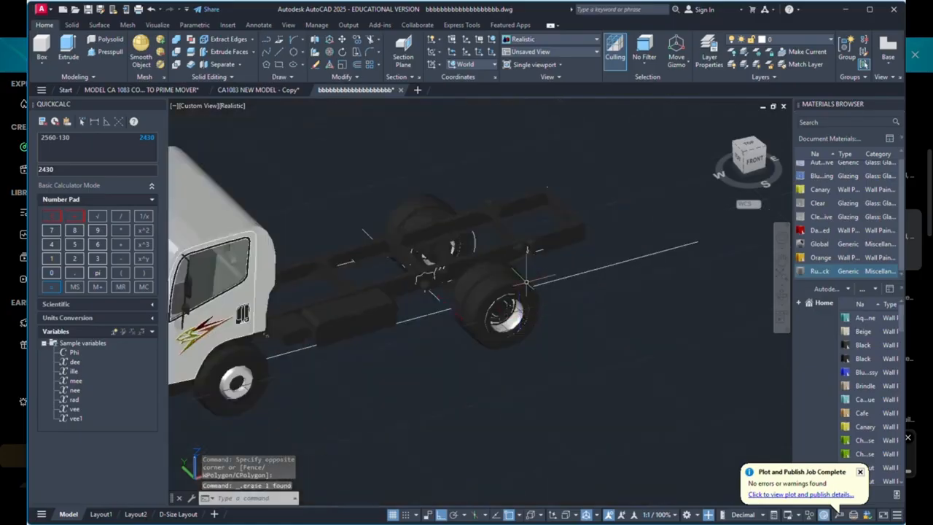
# Step: Delete the short vertical line at the rear corner of the far chassis rail
pyautogui.scroll(6, 546, 228)
pyautogui.scroll(5, 514, 268)
pyautogui.scroll(4, 544, 176)
pyautogui.click(543, 182)
pyautogui.click(530, 236)
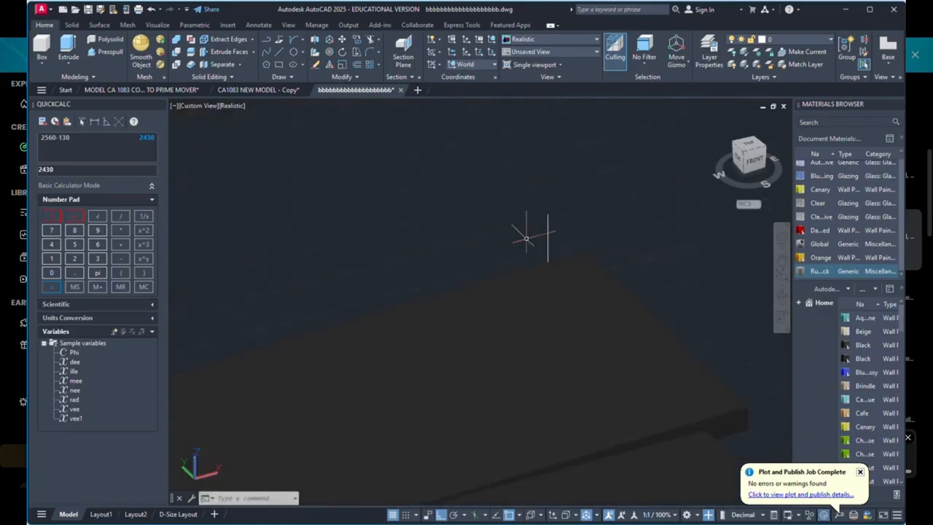
pyautogui.click(558, 204)
pyautogui.click(546, 226)
pyautogui.press('Delete')
pyautogui.scroll(-5, 581, 203)
pyautogui.scroll(-4, 467, 268)
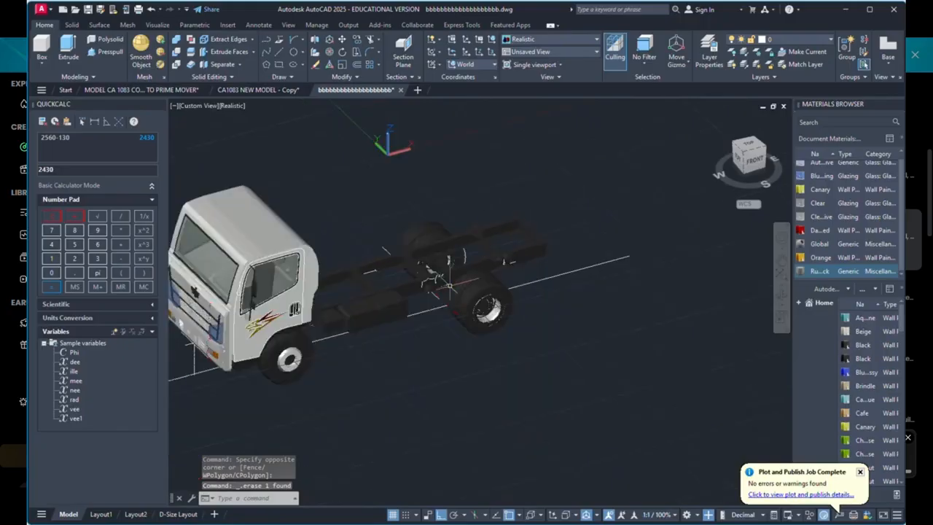
# Step: Delete the short line beside the near rail behind the rear suspension bracket, leaving the rail itself out of the selection
pyautogui.scroll(4, 506, 281)
pyautogui.scroll(5, 533, 254)
pyautogui.click(516, 221)
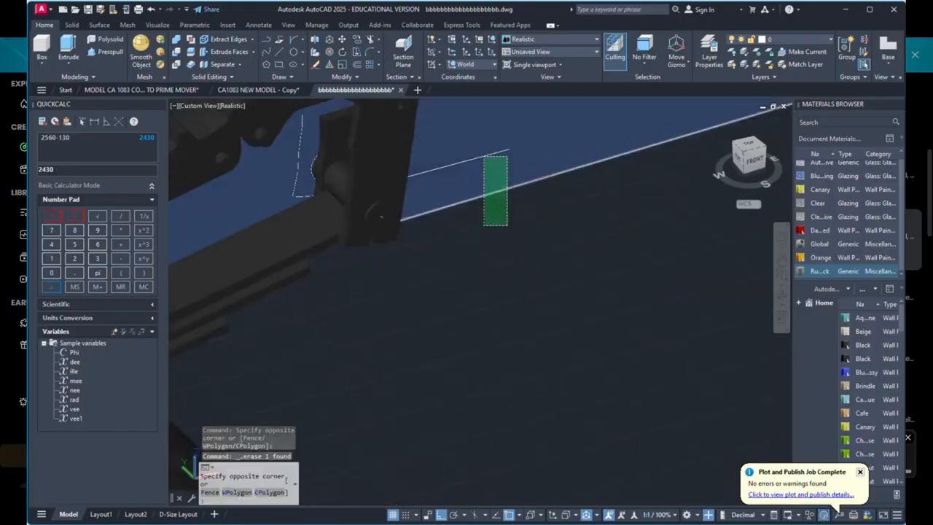
pyautogui.click(519, 251)
pyautogui.click(478, 163)
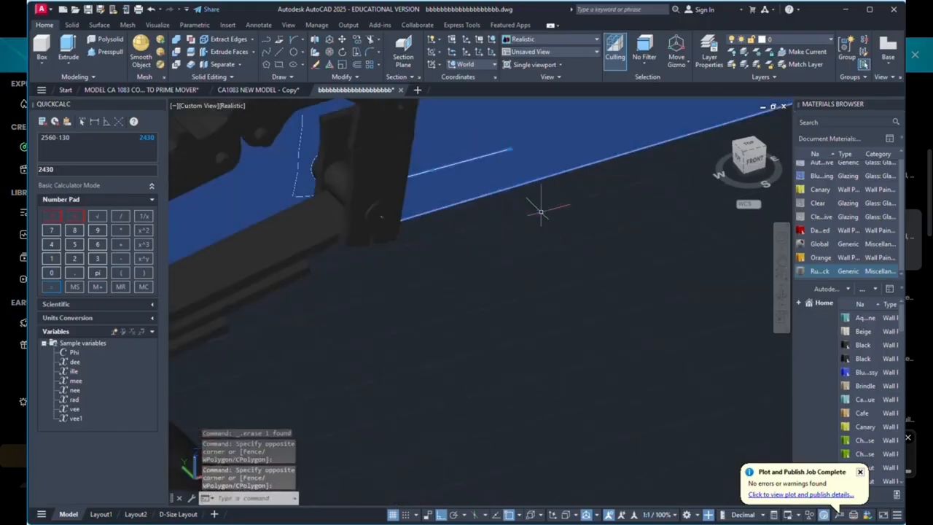
pyautogui.click(566, 149)
pyautogui.press('Delete')
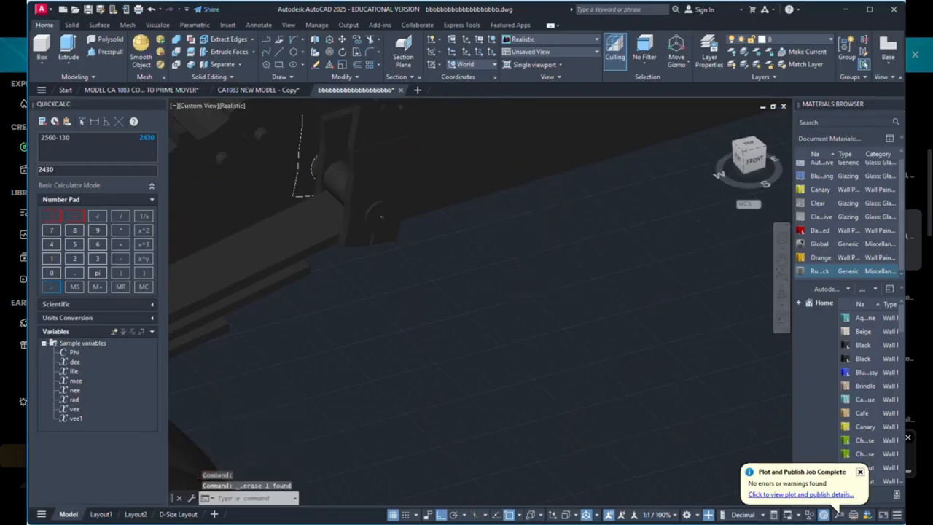
pyautogui.scroll(-5, 342, 414)
# Step: Switch to the D-Size Layout and examine the truck's side, top and isometric views with their dimensions
pyautogui.click(180, 513)
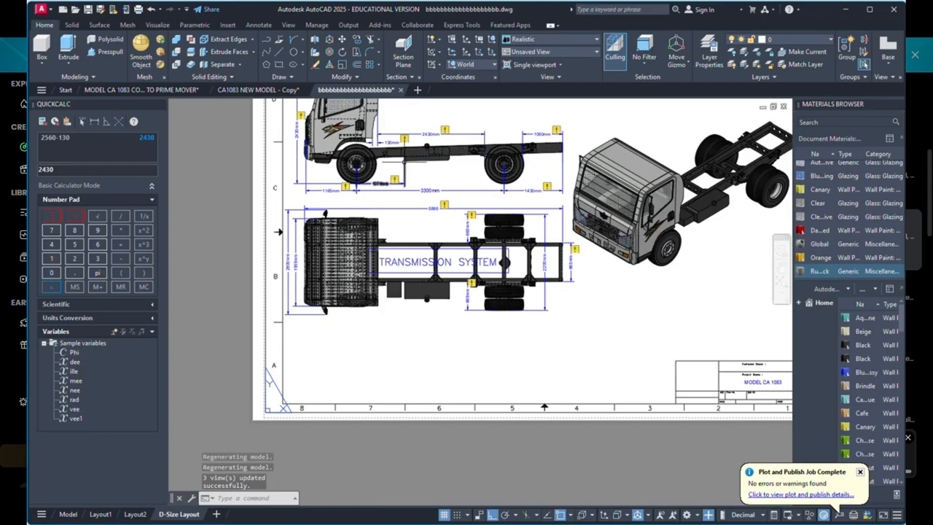
pyautogui.scroll(8, 399, 146)
pyautogui.scroll(-6, 403, 173)
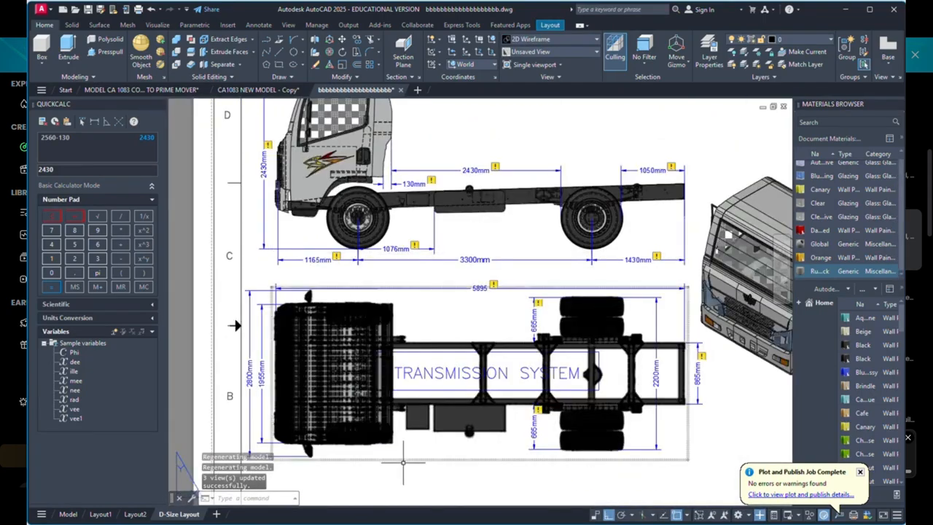
pyautogui.scroll(-3, 452, 307)
pyautogui.scroll(3, 473, 366)
pyautogui.scroll(-4, 408, 233)
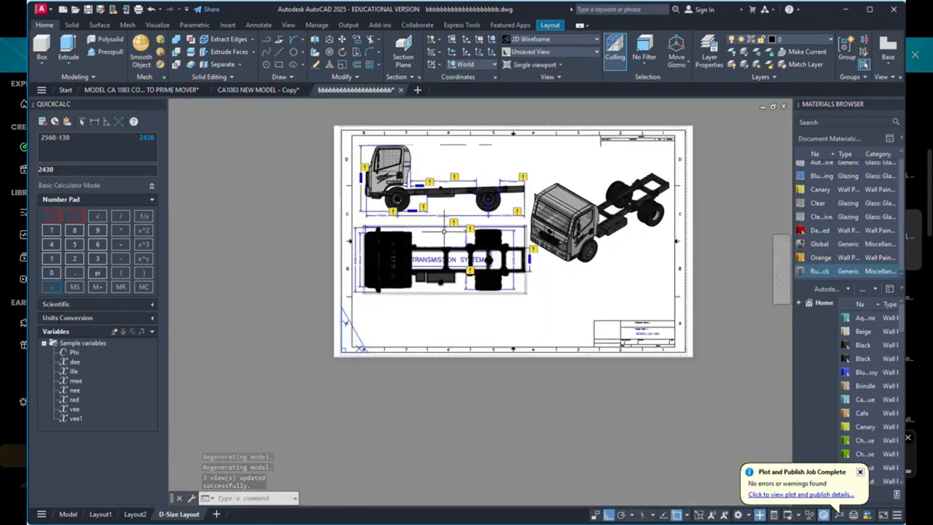
pyautogui.scroll(2, 445, 394)
pyautogui.scroll(2, 695, 227)
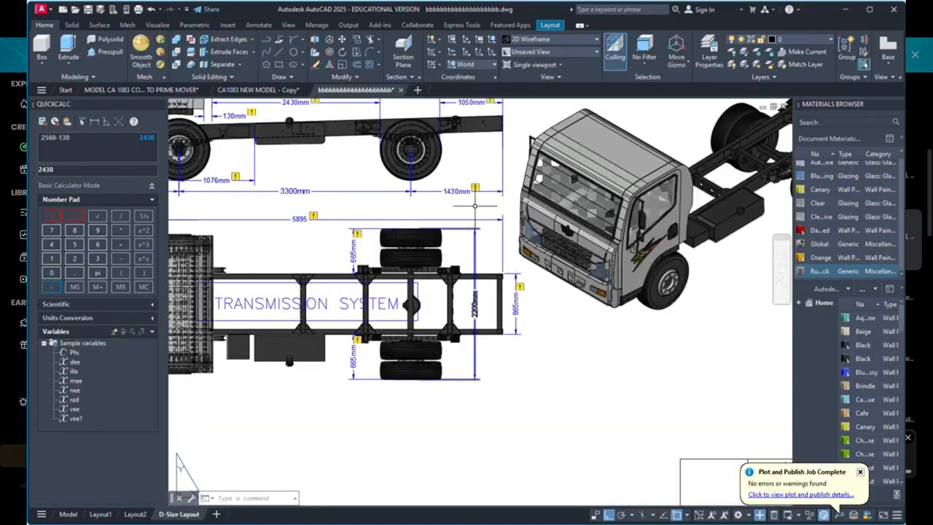
pyautogui.scroll(-2, 493, 204)
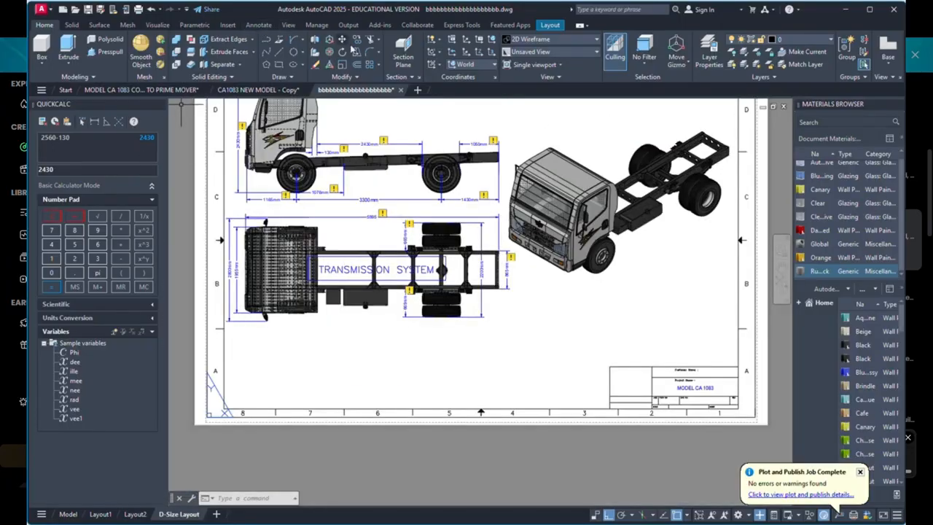
# Step: Add a multileader labelled FUEL TANK pointing to the lower edge of the large box in the top view
pyautogui.click(256, 25)
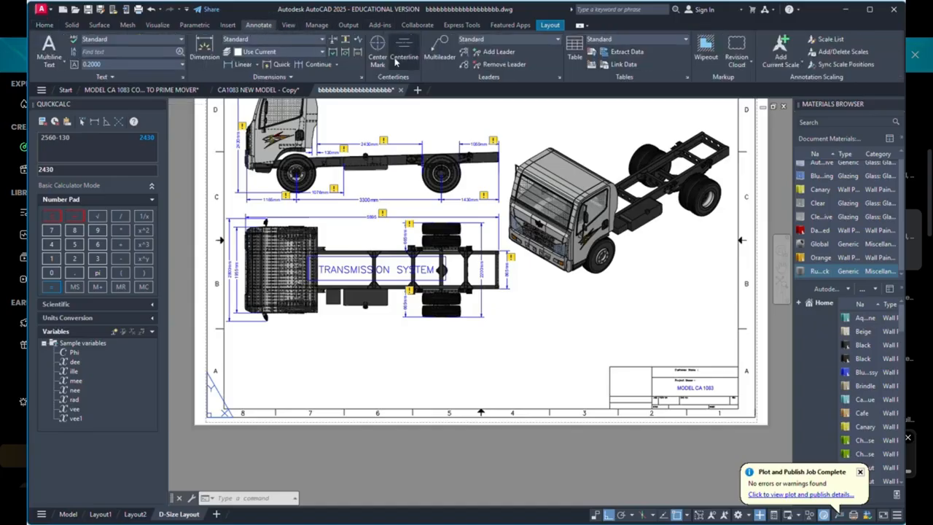
pyautogui.click(447, 46)
pyautogui.scroll(4, 358, 306)
pyautogui.click(402, 308)
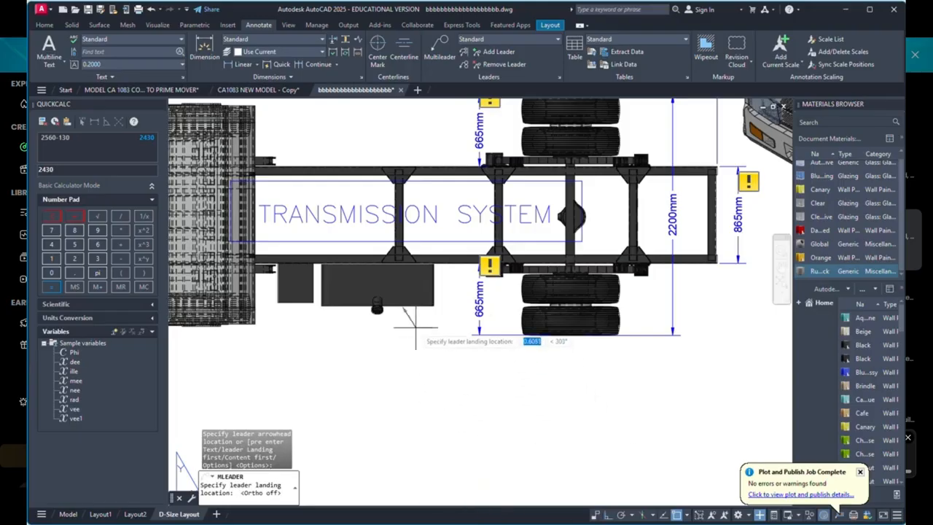
pyautogui.click(415, 352)
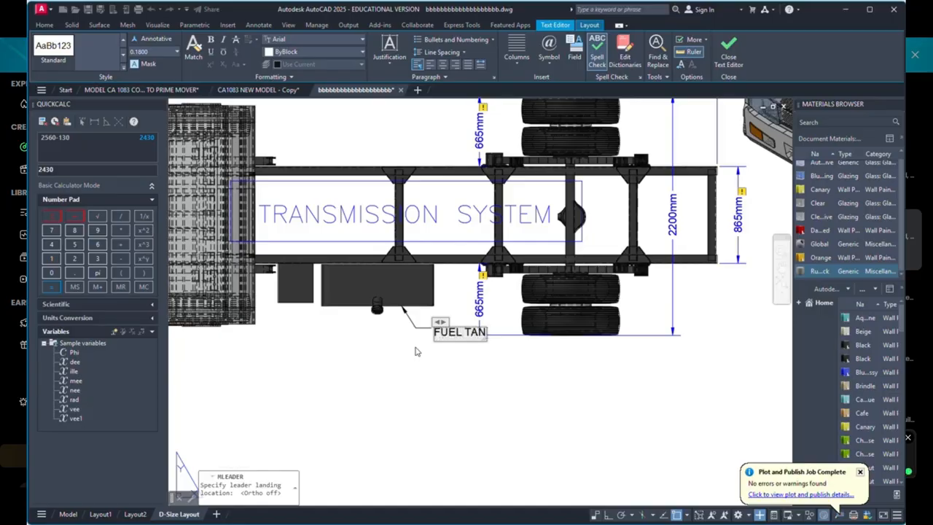
pyautogui.click(412, 350)
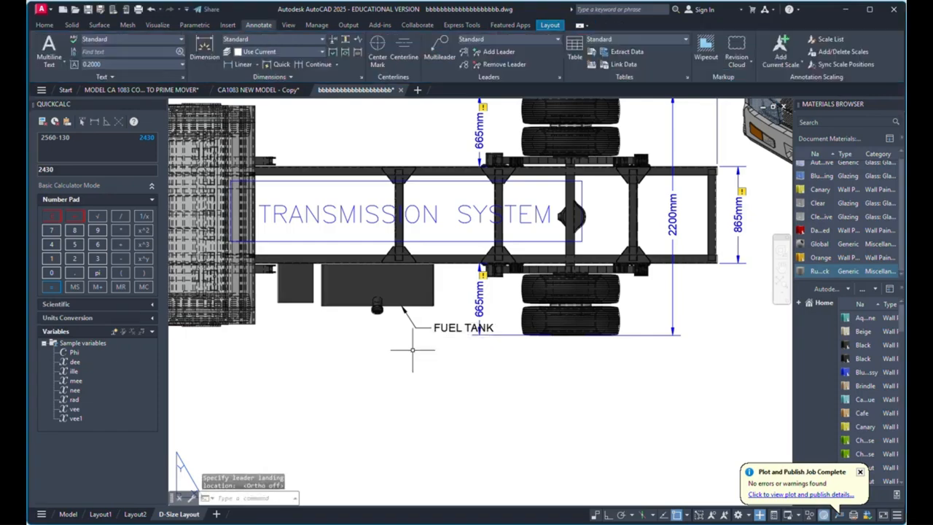
# Step: Move the FUEL TANK leader toward the cab so its arrowhead meets the tank's edge on the cab side of the filler cap
pyautogui.rightClick(413, 373)
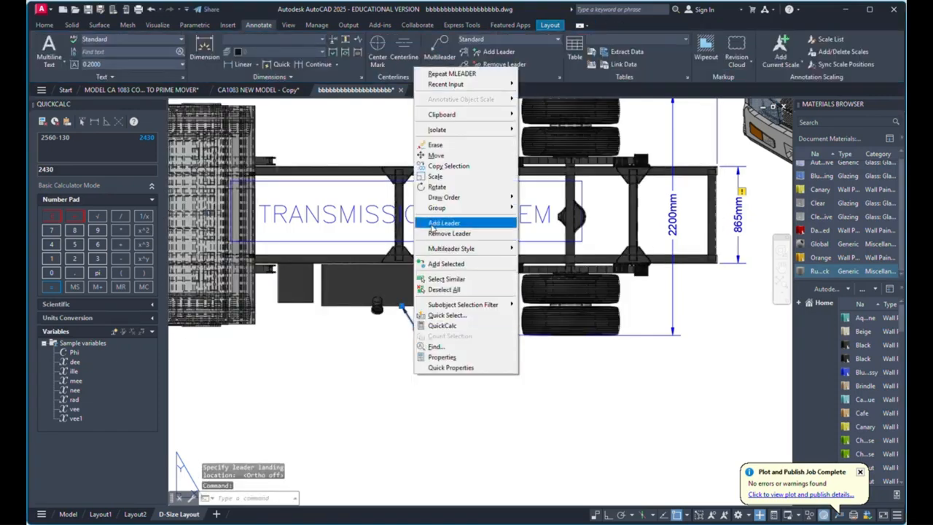
pyautogui.click(436, 155)
pyautogui.click(444, 399)
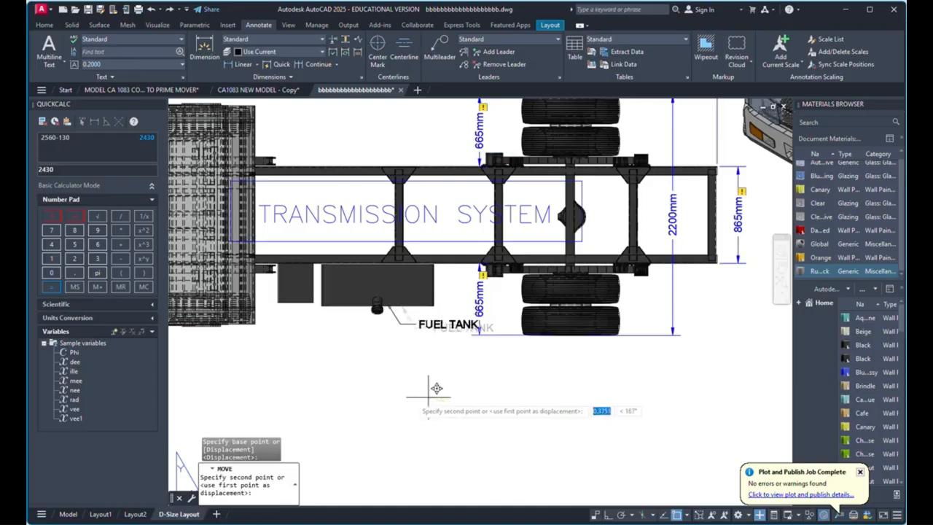
pyautogui.click(393, 397)
pyautogui.click(406, 329)
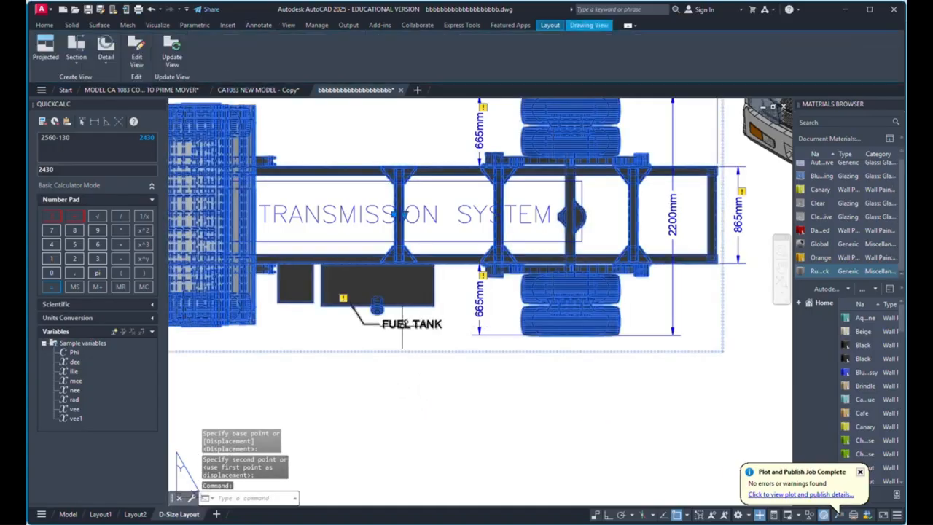
# Step: Assign the FUEL TANK multileader to the Viewport layer
pyautogui.click(406, 327)
pyautogui.press('Escape')
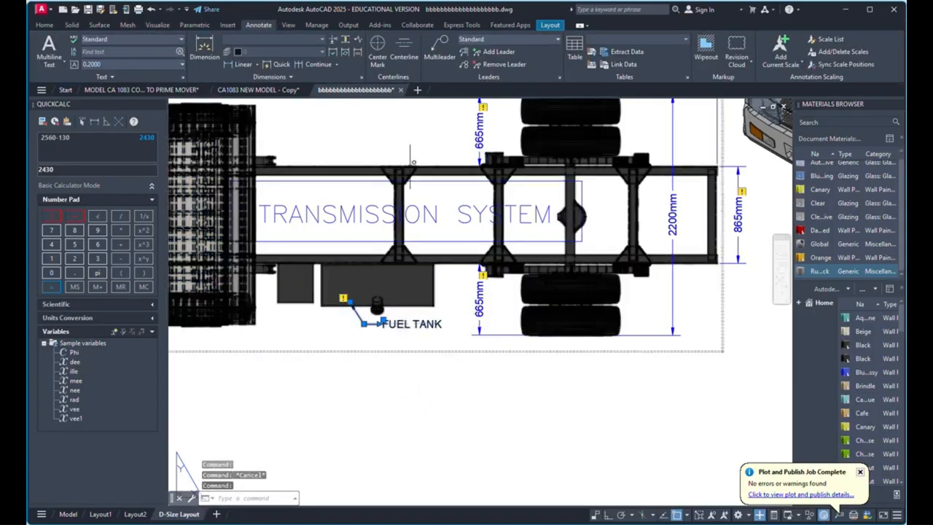
pyautogui.click(44, 24)
pyautogui.click(801, 41)
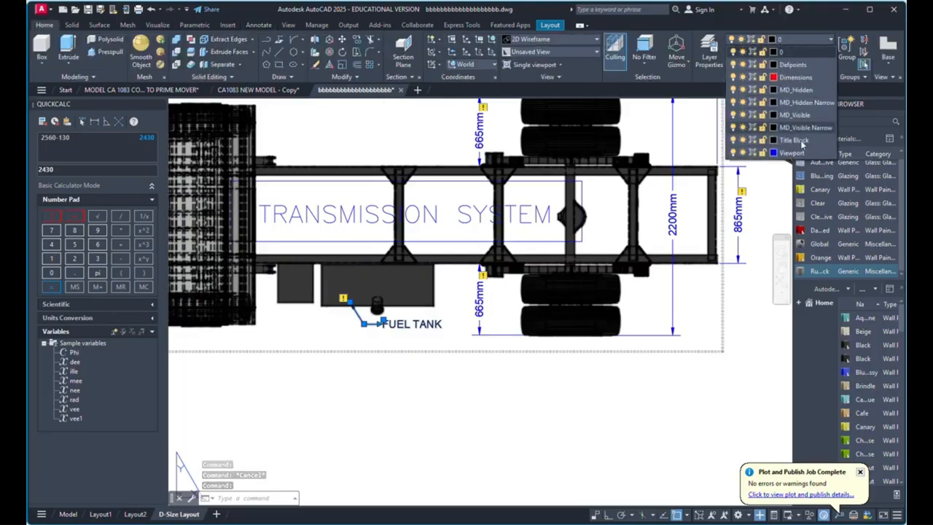
pyautogui.click(796, 151)
pyautogui.press('Escape')
pyautogui.scroll(-6, 608, 262)
pyautogui.scroll(5, 521, 338)
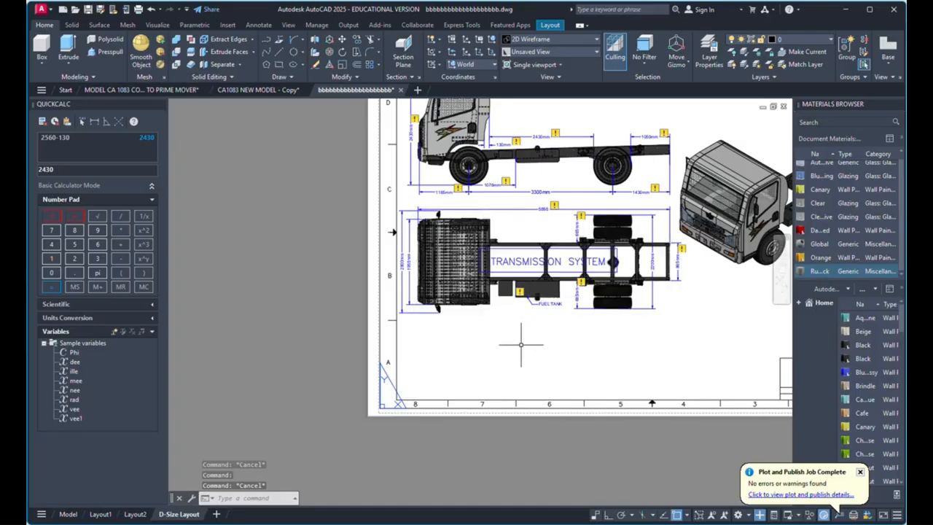
pyautogui.scroll(-3, 408, 306)
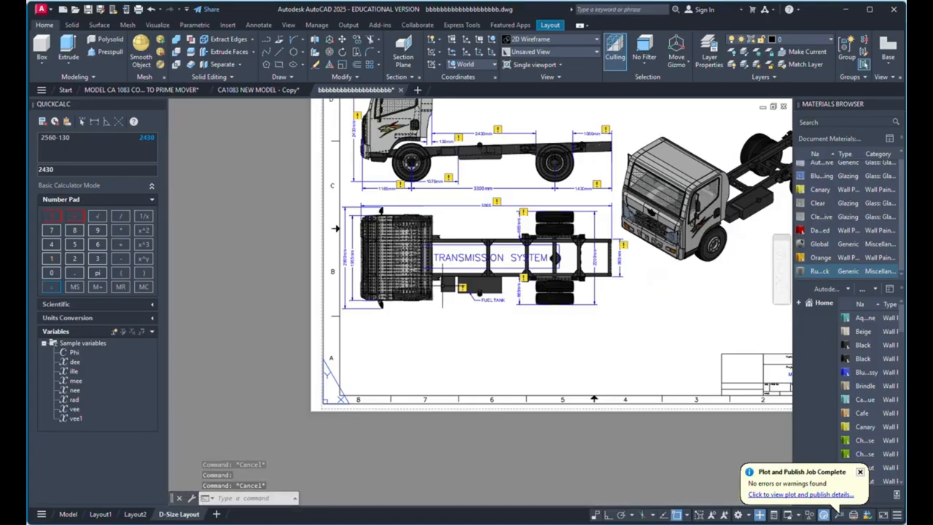
# Step: Add a horizontal linear dimension below the top view from the front wheel's centre at the cab edge to the middle of the outer rear tyre
pyautogui.scroll(3, 431, 175)
pyautogui.click(432, 200)
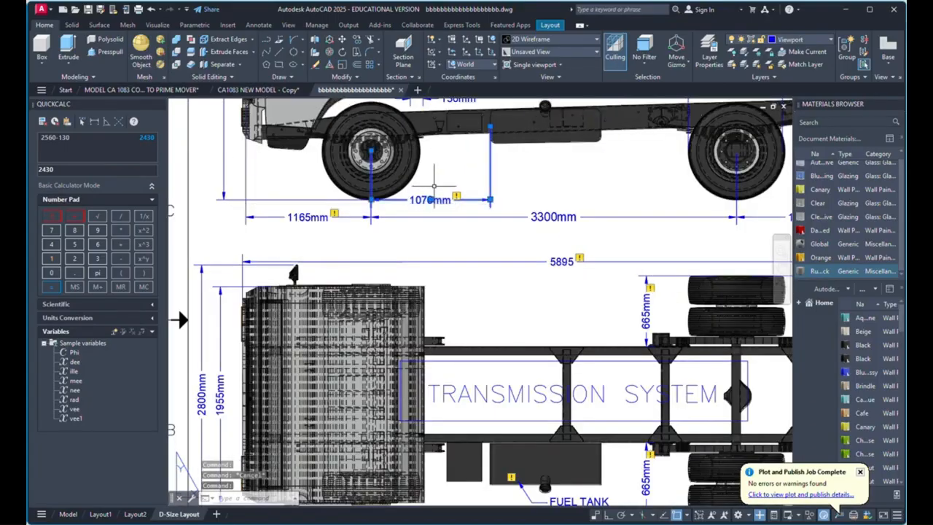
pyautogui.scroll(-2, 430, 129)
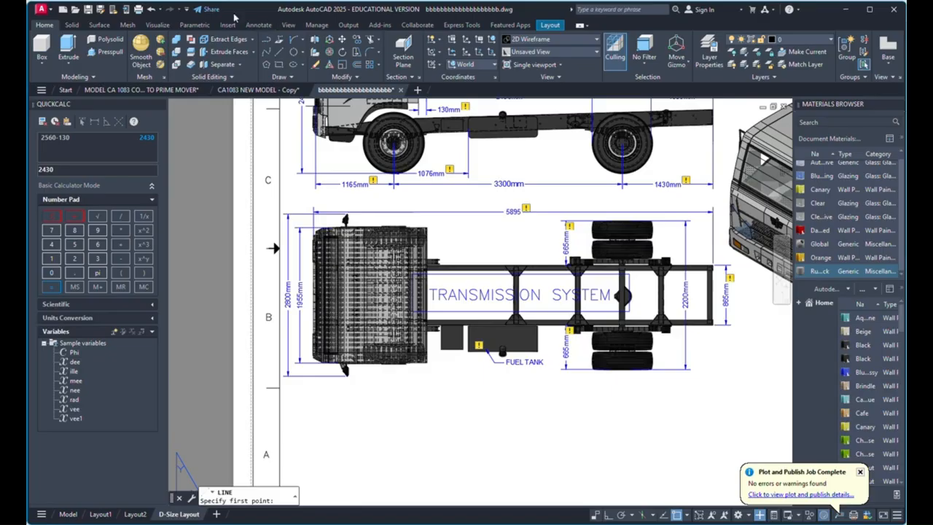
pyautogui.click(258, 25)
pyautogui.click(243, 64)
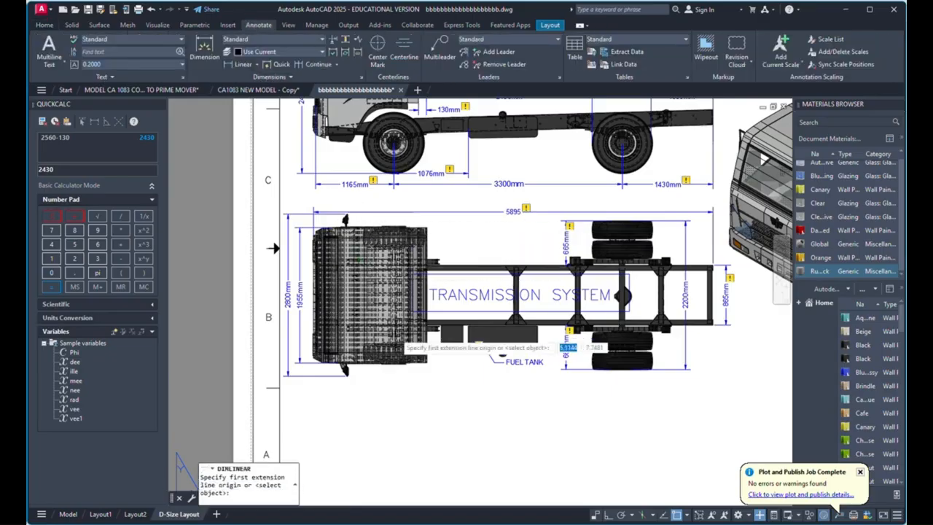
pyautogui.scroll(6, 397, 381)
pyautogui.click(371, 306)
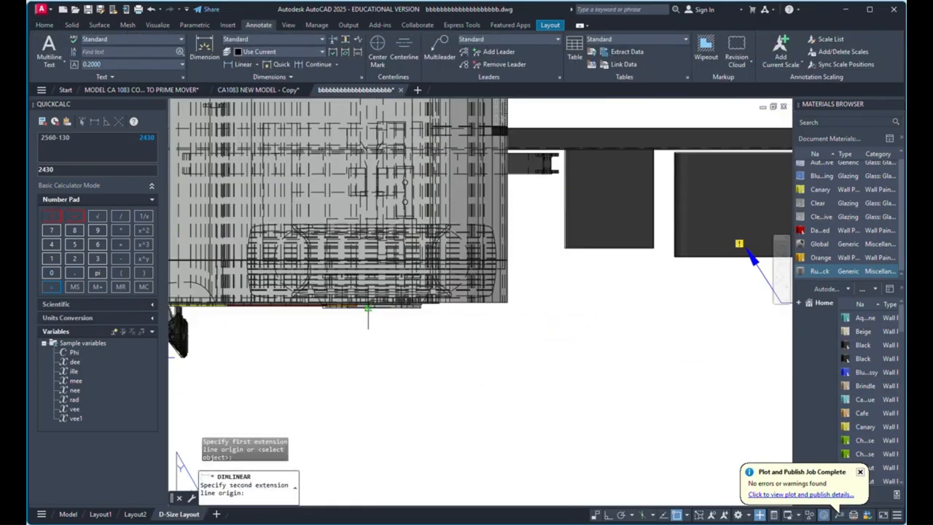
pyautogui.scroll(-5, 394, 329)
pyautogui.scroll(8, 521, 328)
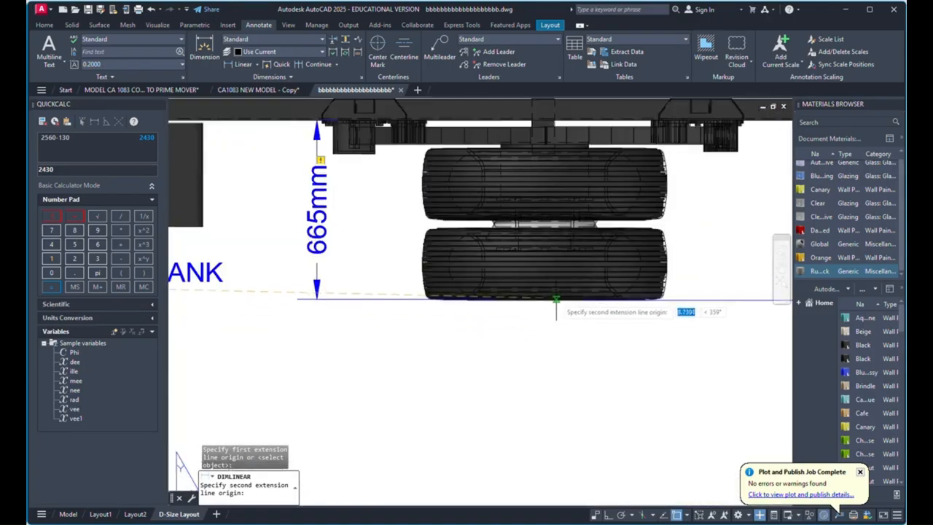
pyautogui.click(555, 299)
pyautogui.scroll(-4, 555, 298)
pyautogui.click(511, 309)
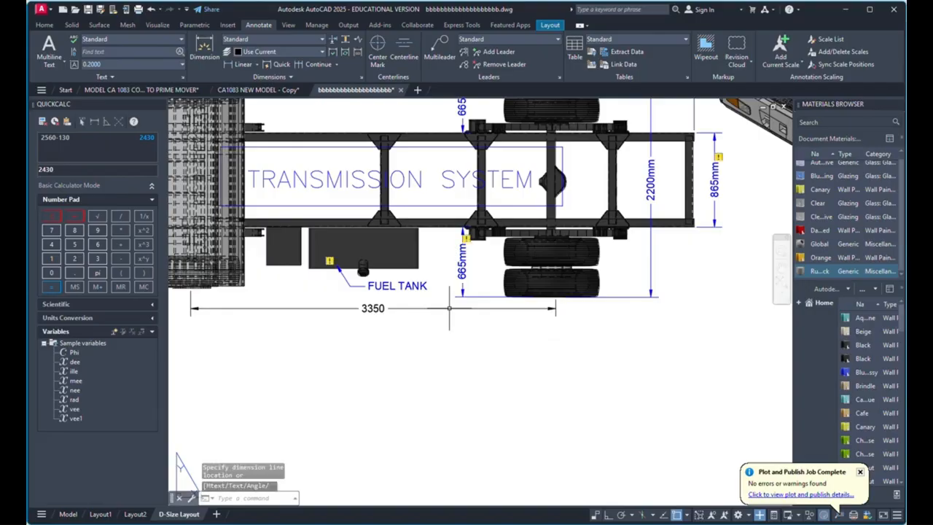
# Step: Override the text of the wheelbase dimension below the top view with 3300MM
pyautogui.doubleClick(390, 309)
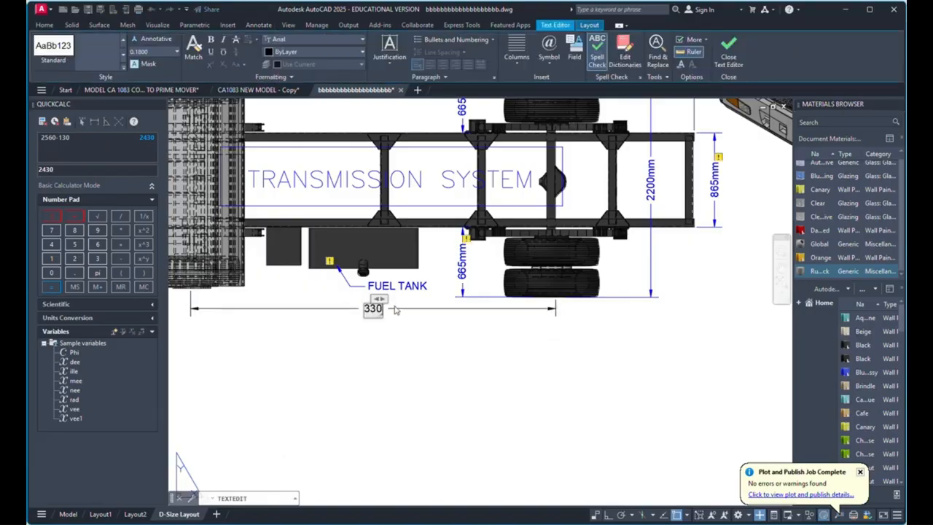
pyautogui.write('3300MM')
pyautogui.click(411, 377)
pyautogui.scroll(-4, 545, 267)
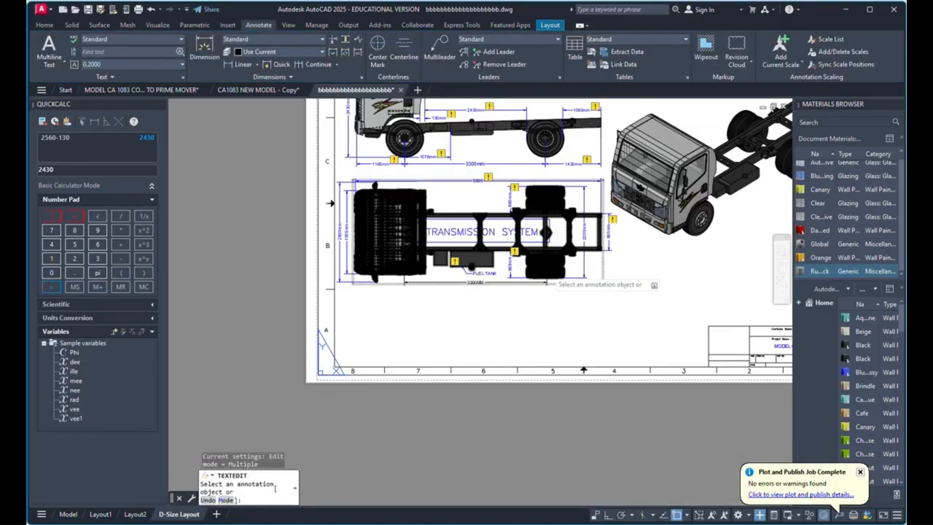
pyautogui.press('Escape')
# Step: Change the unit in the top view's wheelbase dimension text to lowercase, so the text is 3300mm
pyautogui.scroll(4, 474, 283)
pyautogui.click(473, 280)
pyautogui.doubleClick(474, 279)
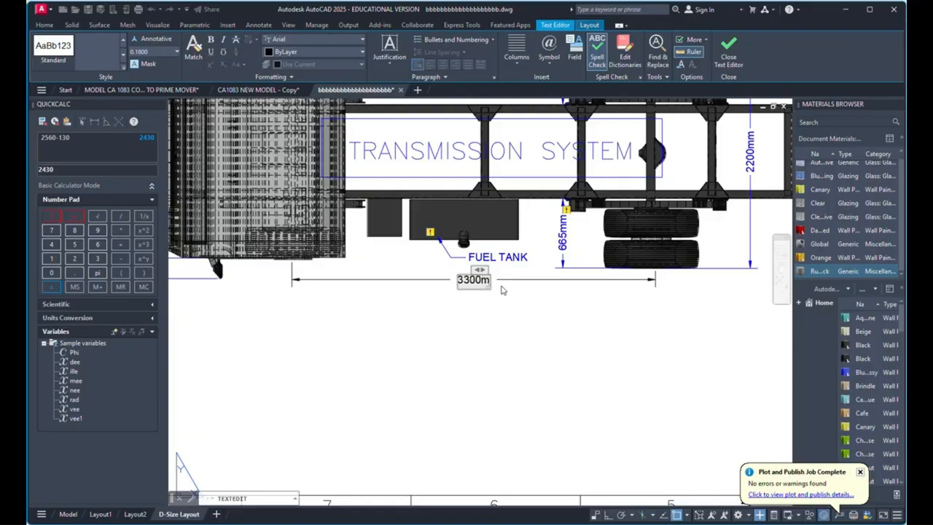
pyautogui.click(502, 290)
pyautogui.scroll(-4, 562, 333)
pyautogui.scroll(4, 558, 332)
pyautogui.press('Escape')
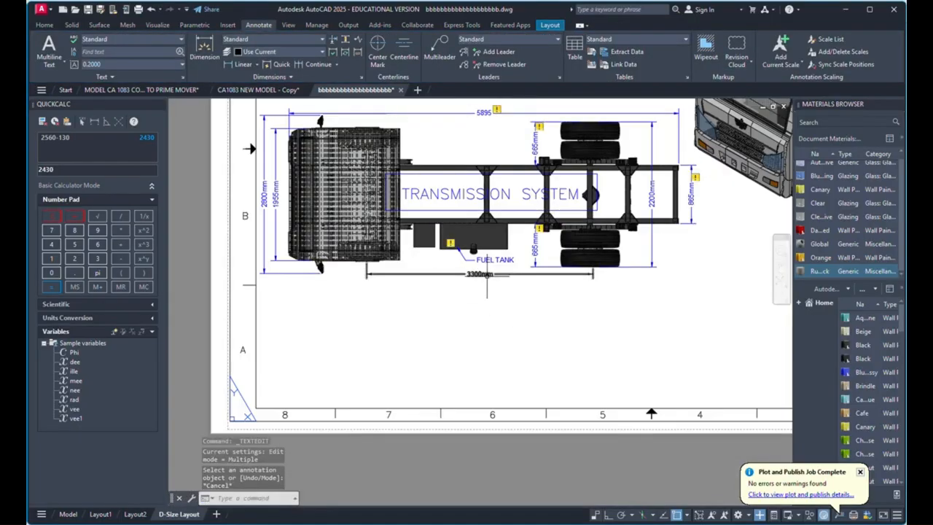
# Step: Assign the wheelbase dimension below the top view to the Viewport layer
pyautogui.click(487, 276)
pyautogui.click(266, 55)
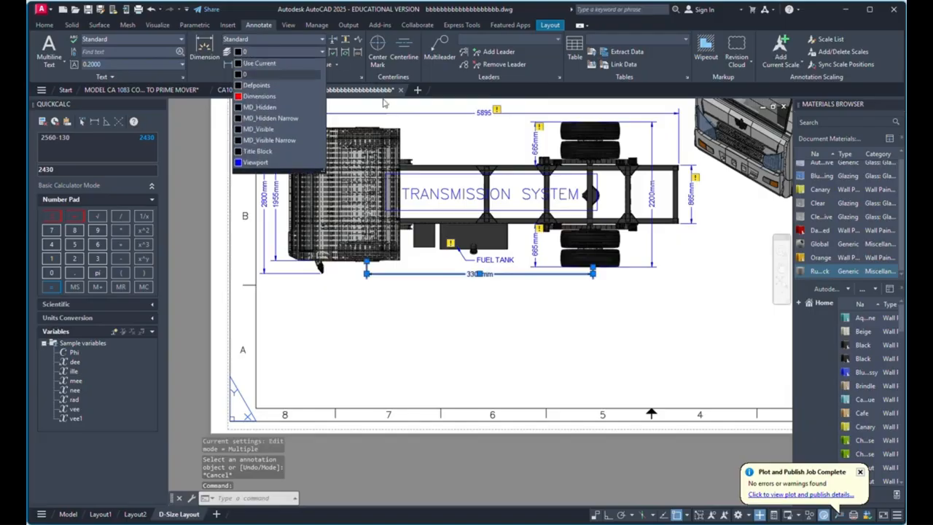
pyautogui.click(257, 161)
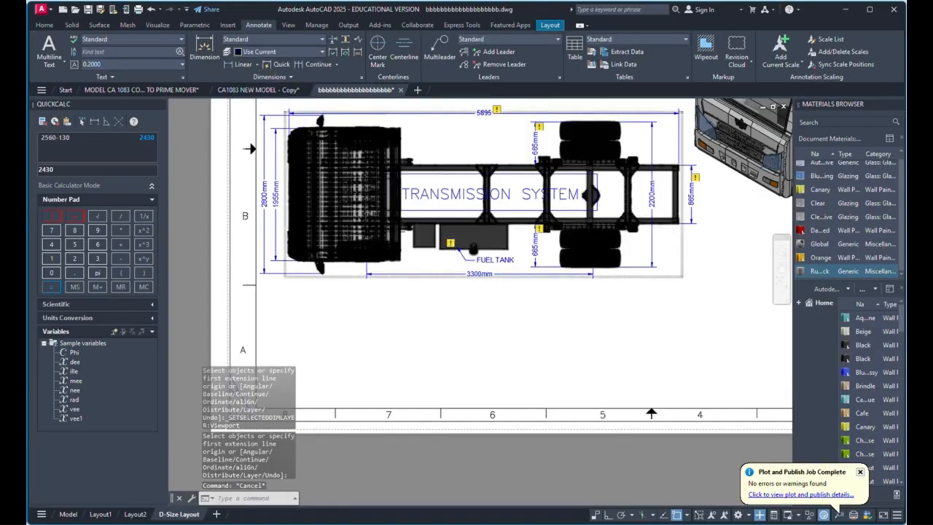
# Step: Examine the dimensioned side and top views and the fuel tank area of the isometric view on the sheet
pyautogui.scroll(3, 382, 390)
pyautogui.scroll(-6, 381, 389)
pyautogui.scroll(4, 592, 334)
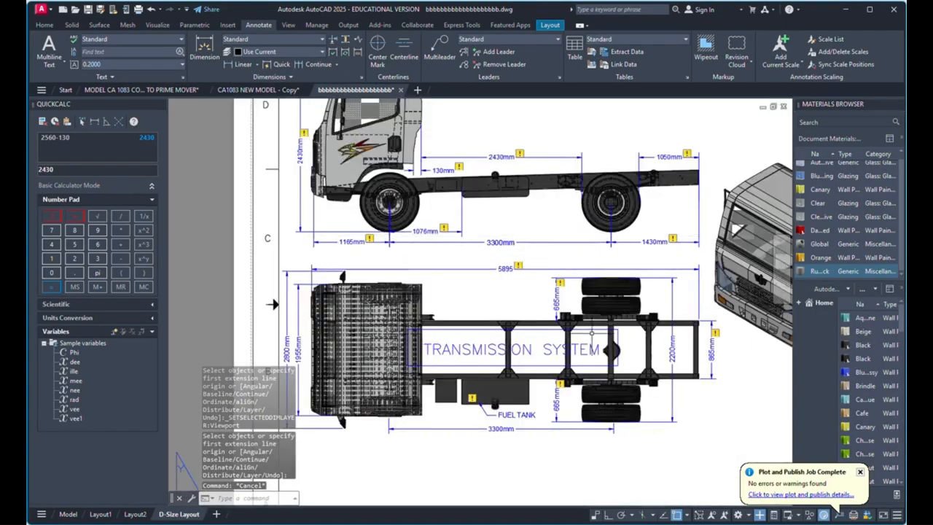
pyautogui.scroll(2, 474, 416)
pyautogui.scroll(-2, 409, 361)
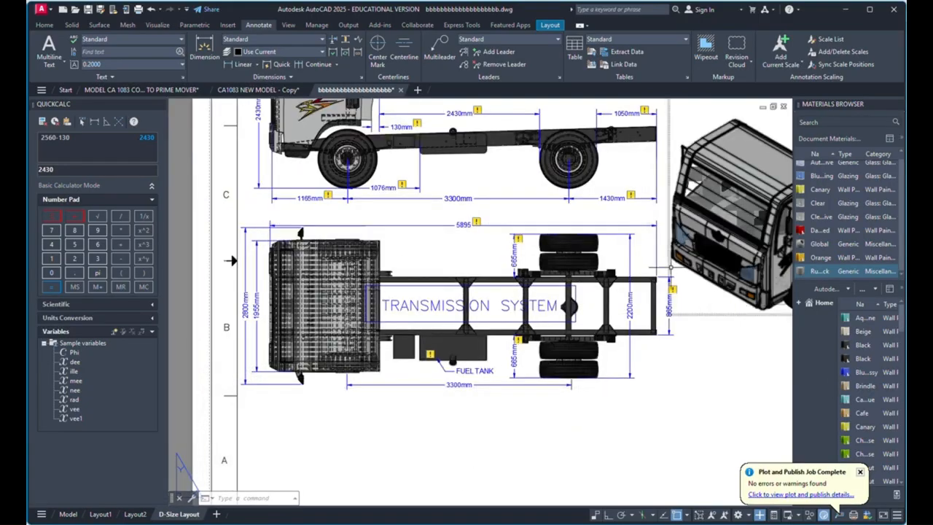
pyautogui.scroll(-4, 469, 351)
pyautogui.scroll(1, 556, 274)
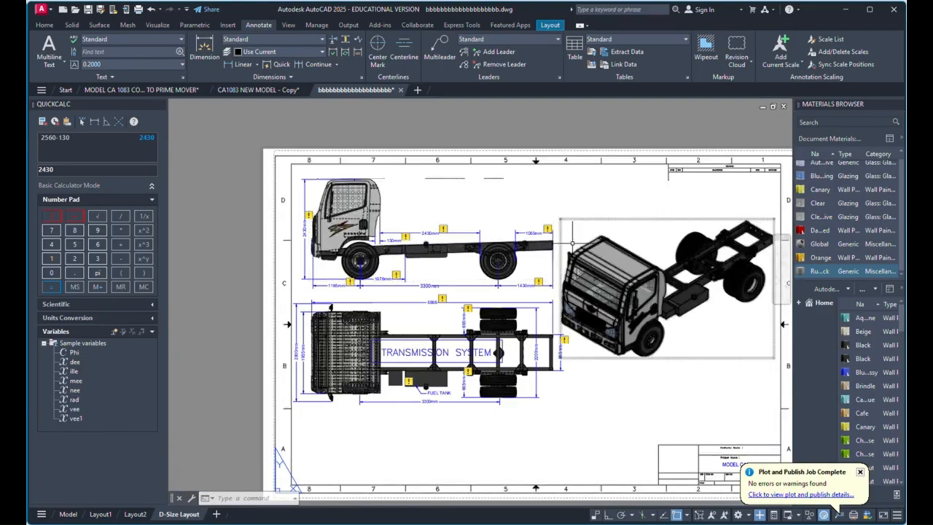
pyautogui.scroll(4, 711, 292)
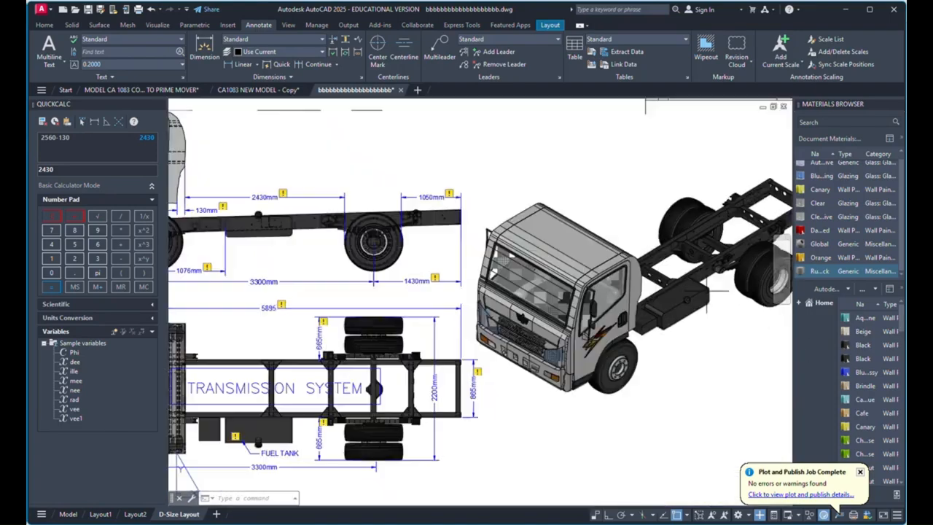